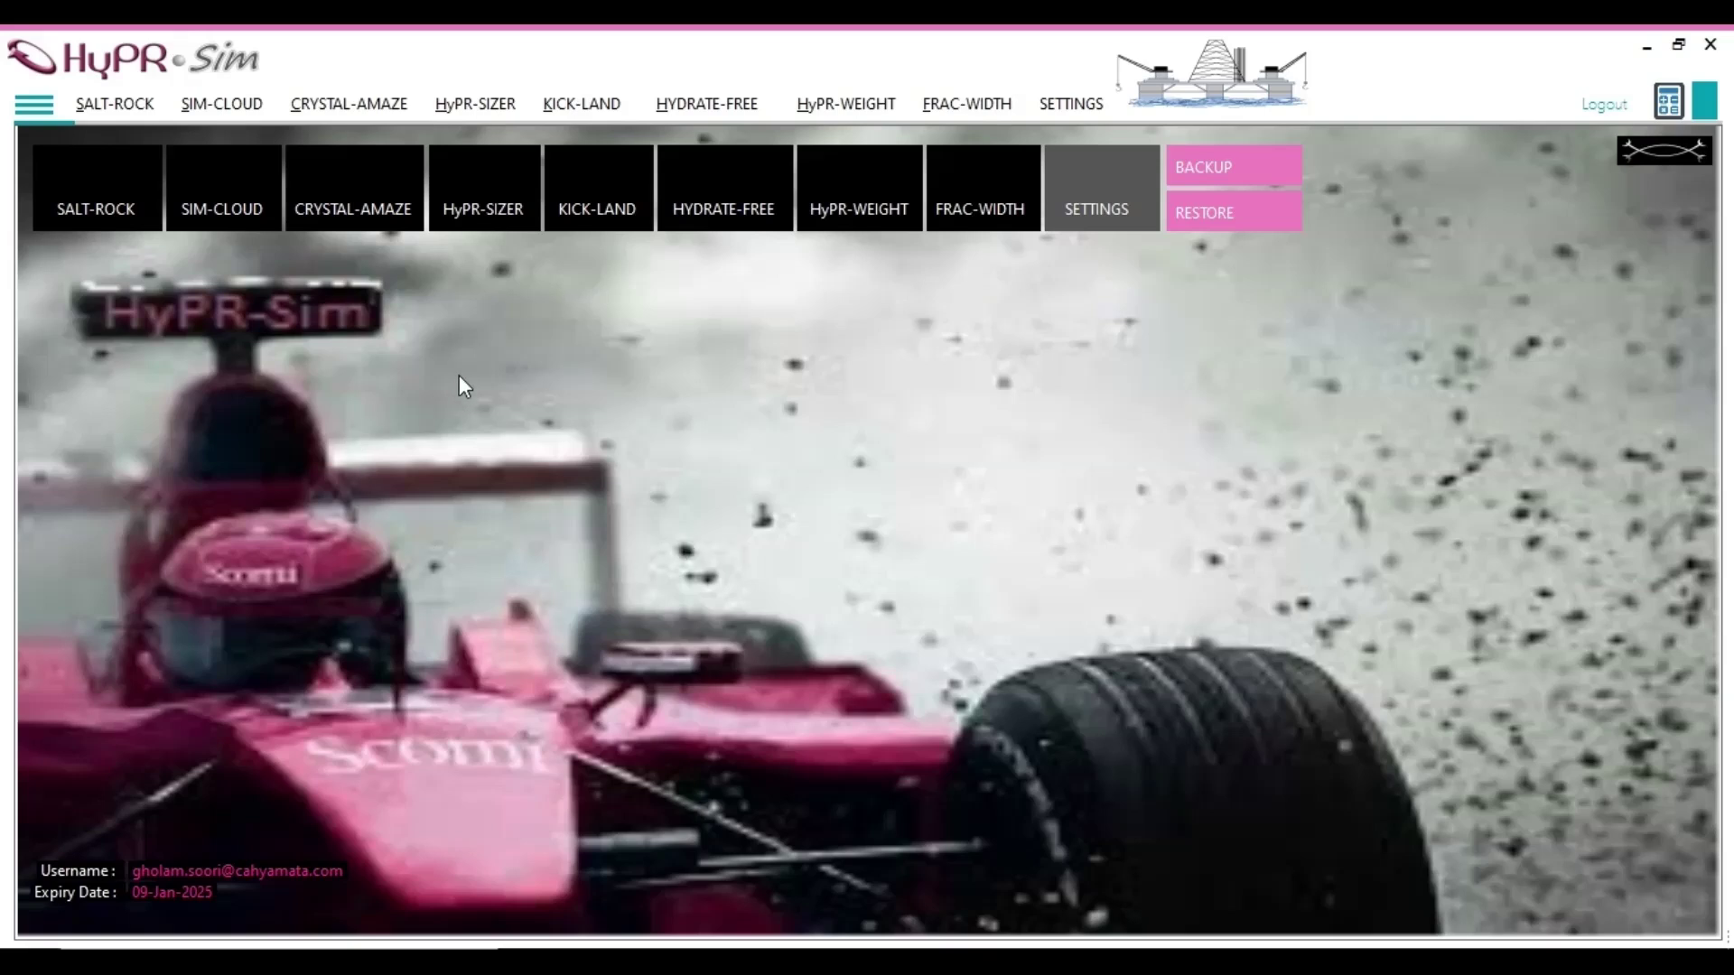
- Open the HyPR-SIZER module and switch to its BRIDGING page
left_click(493, 206)
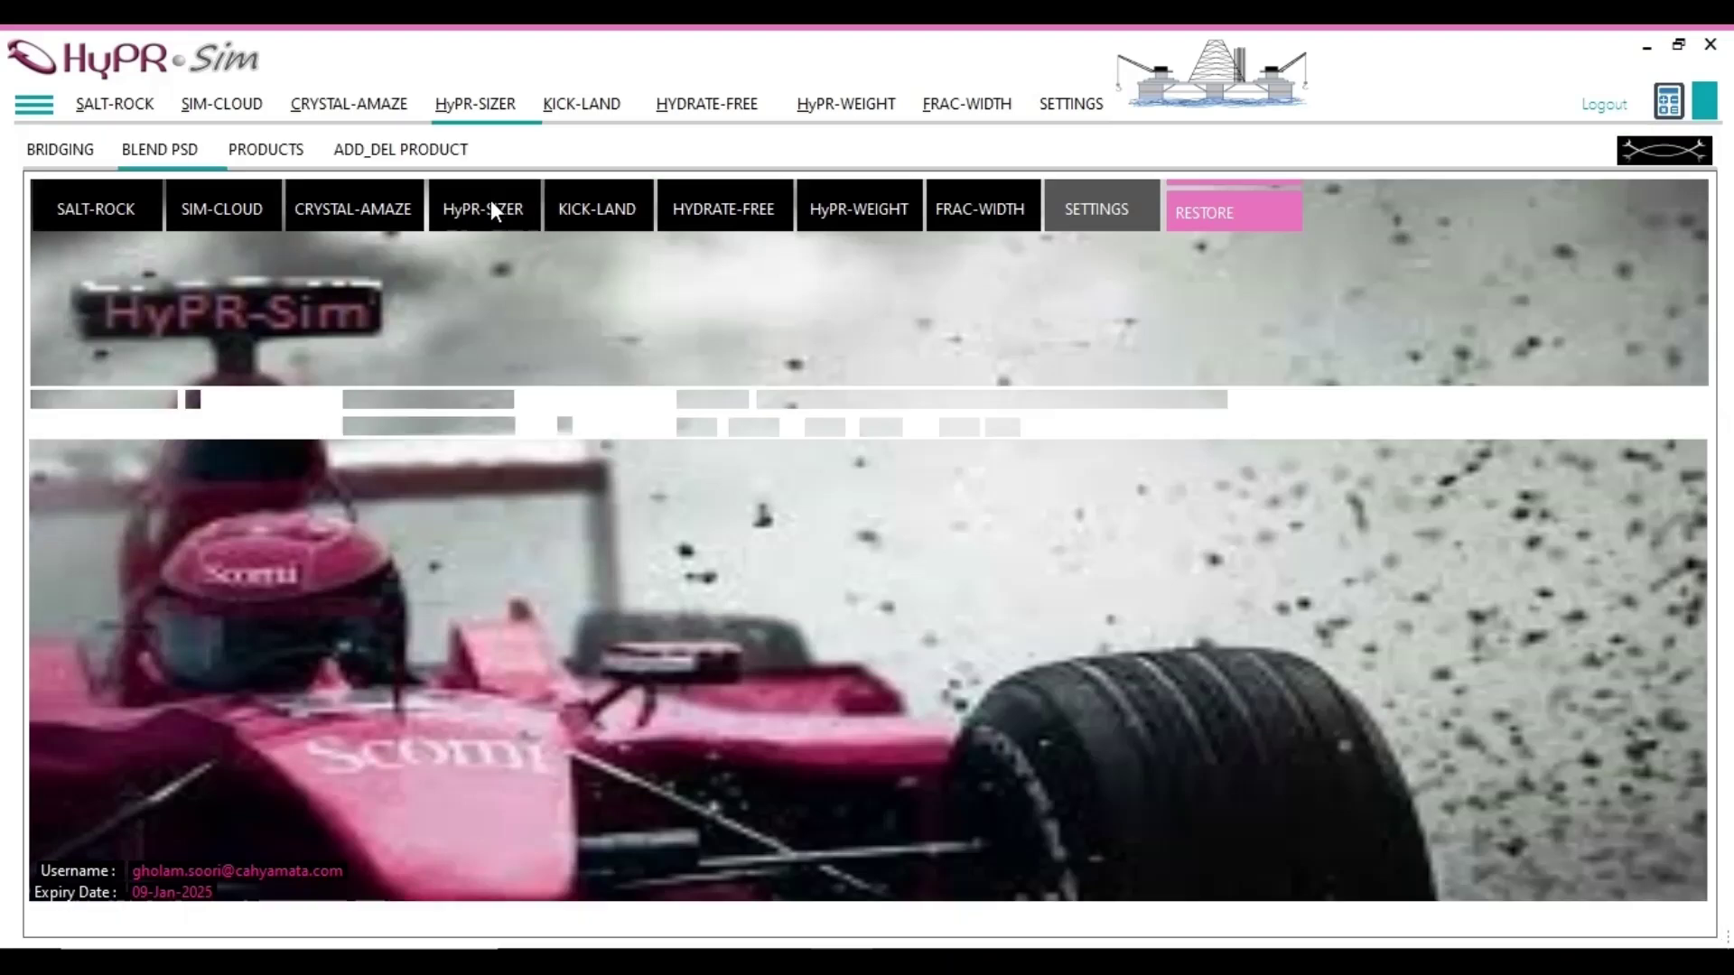
left_click(77, 151)
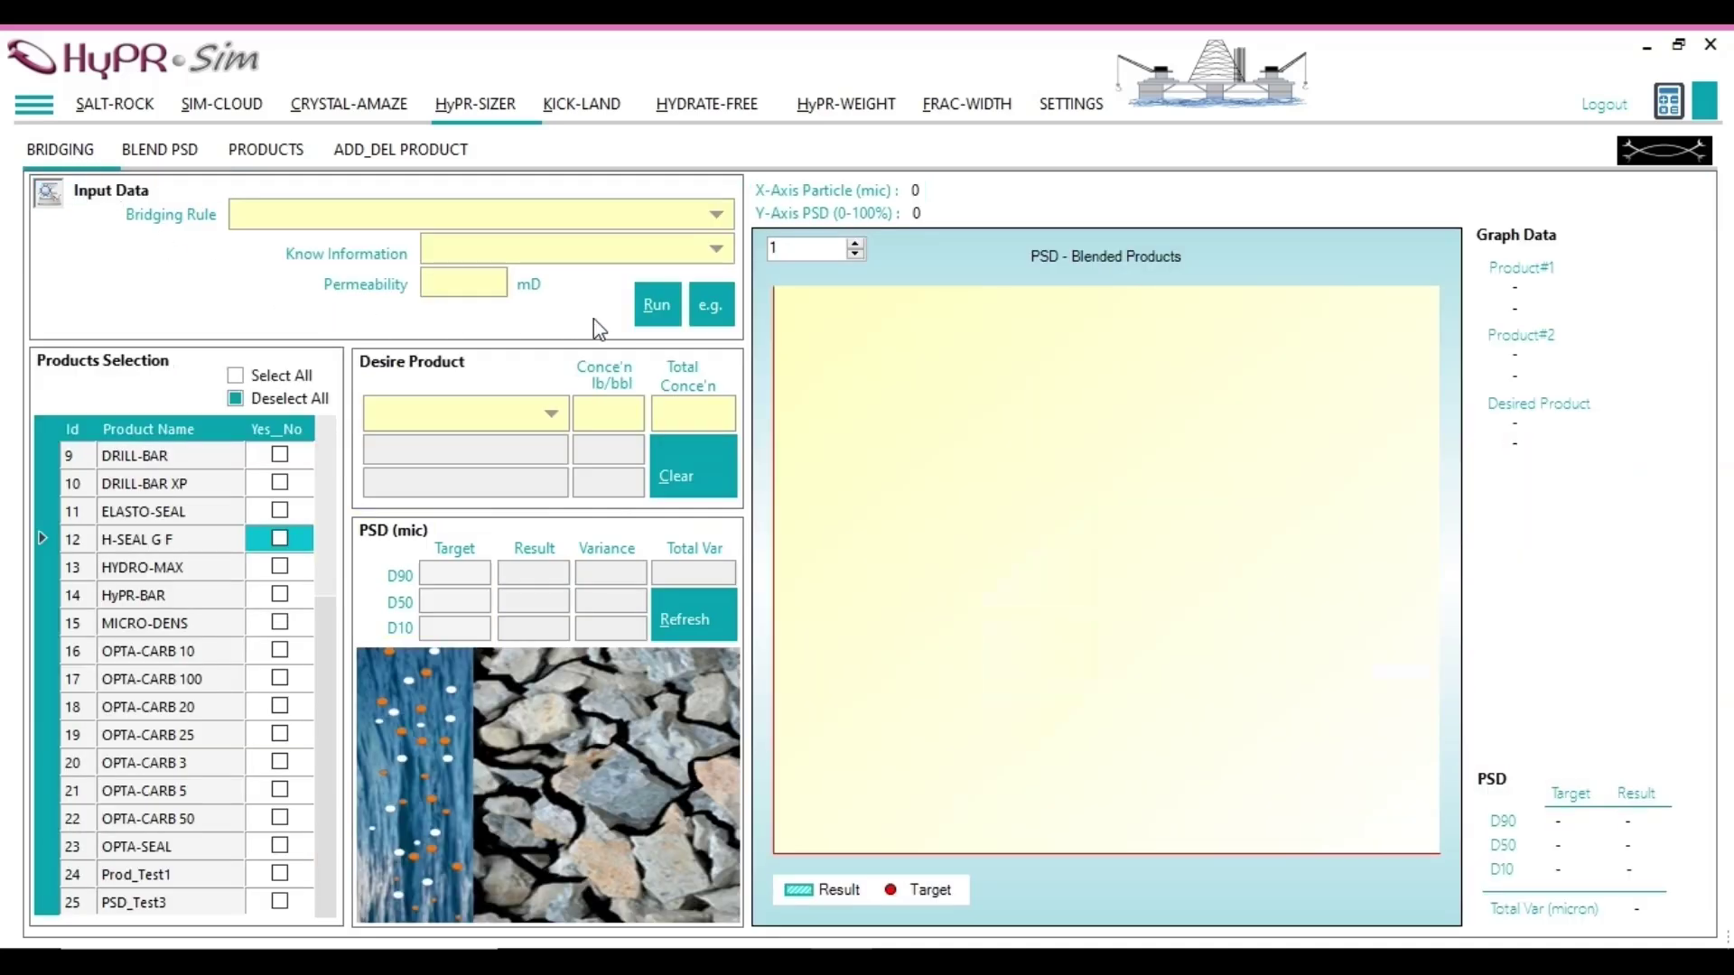
- Set Known Information to PP data - Winland and select the new Porosity value
left_click(717, 249)
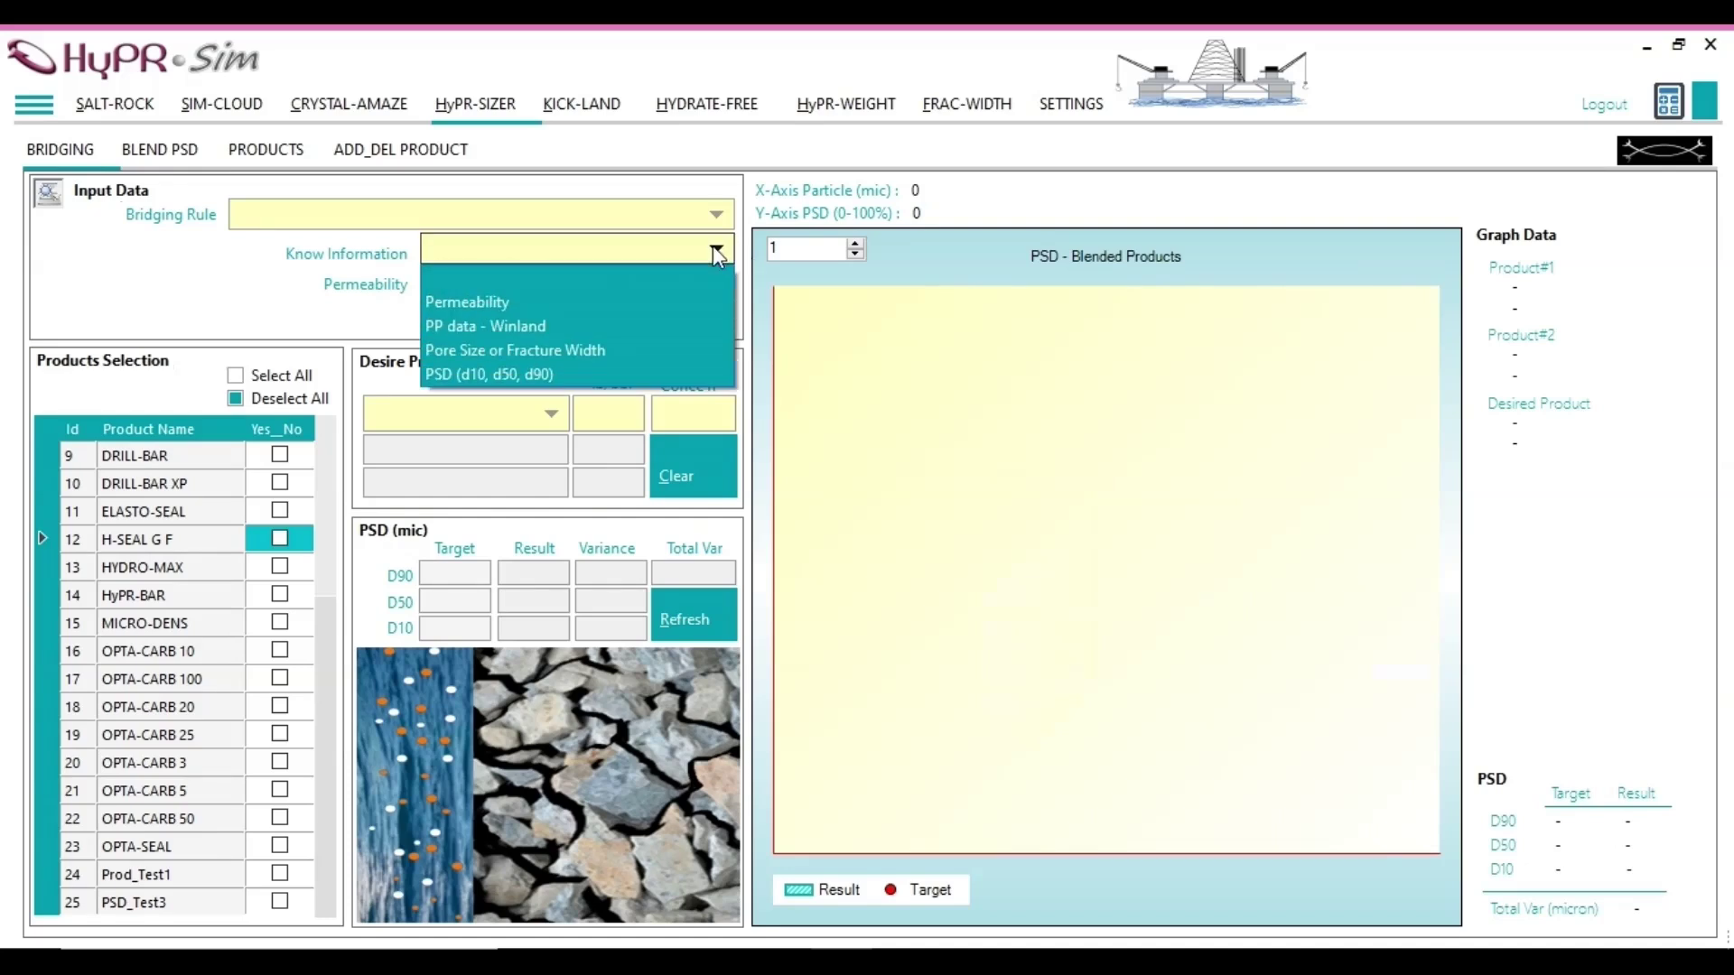
left_click(715, 248)
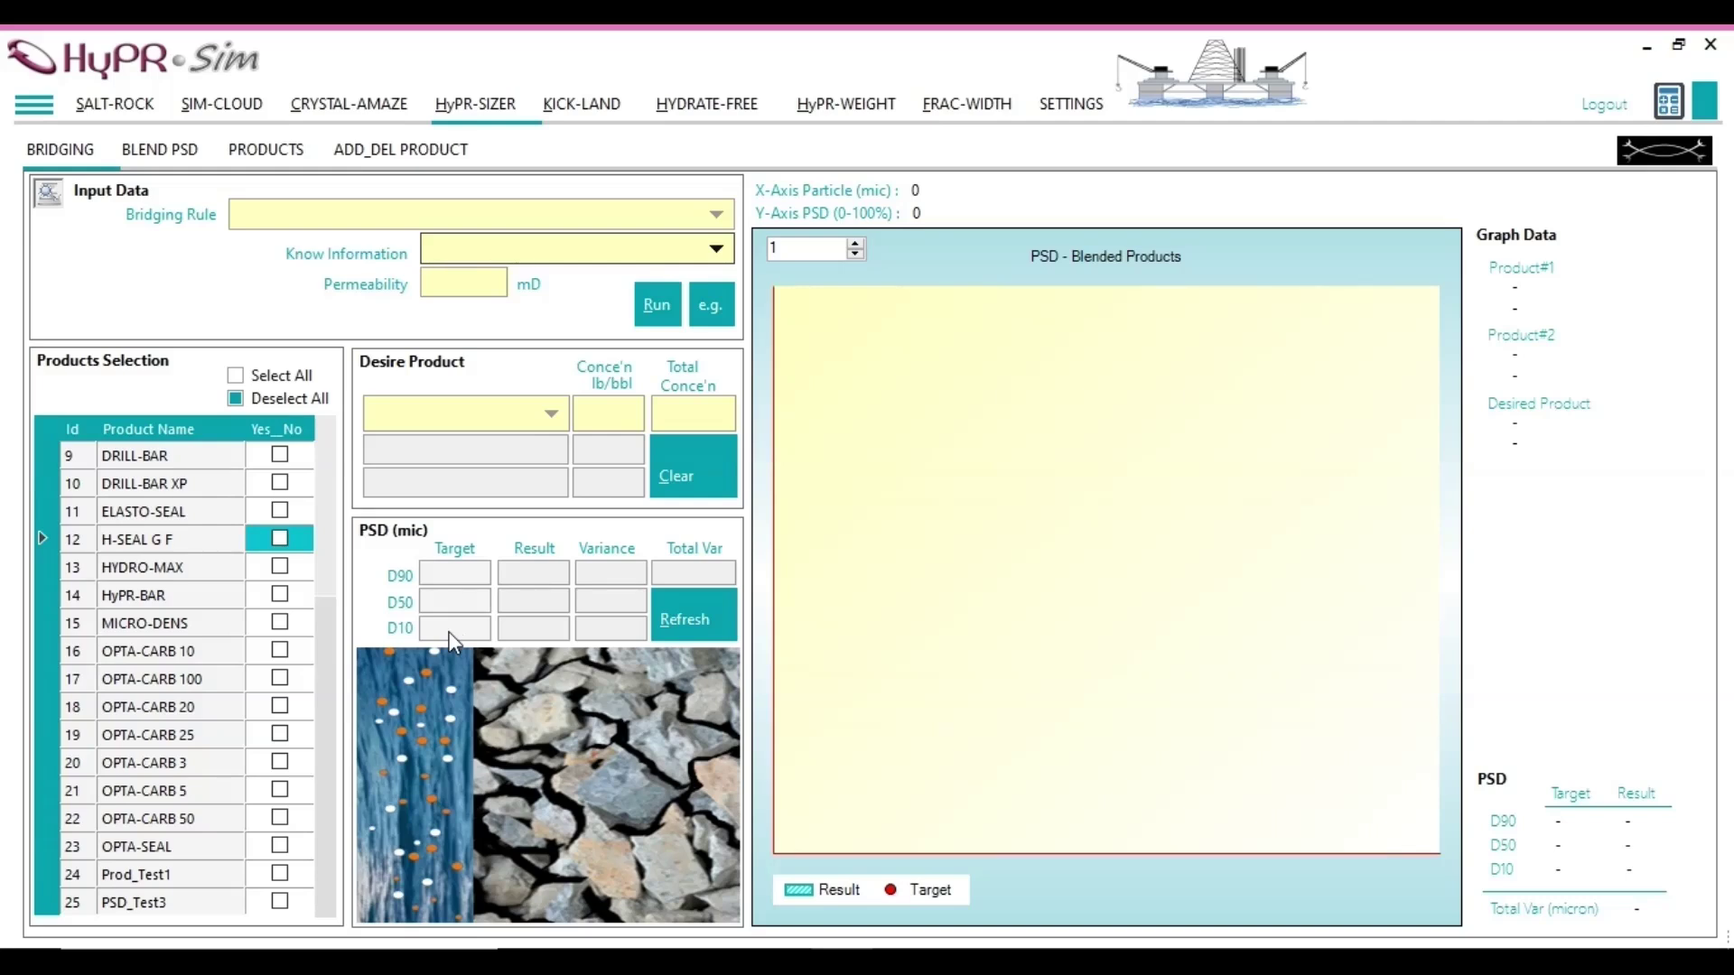
left_click(715, 252)
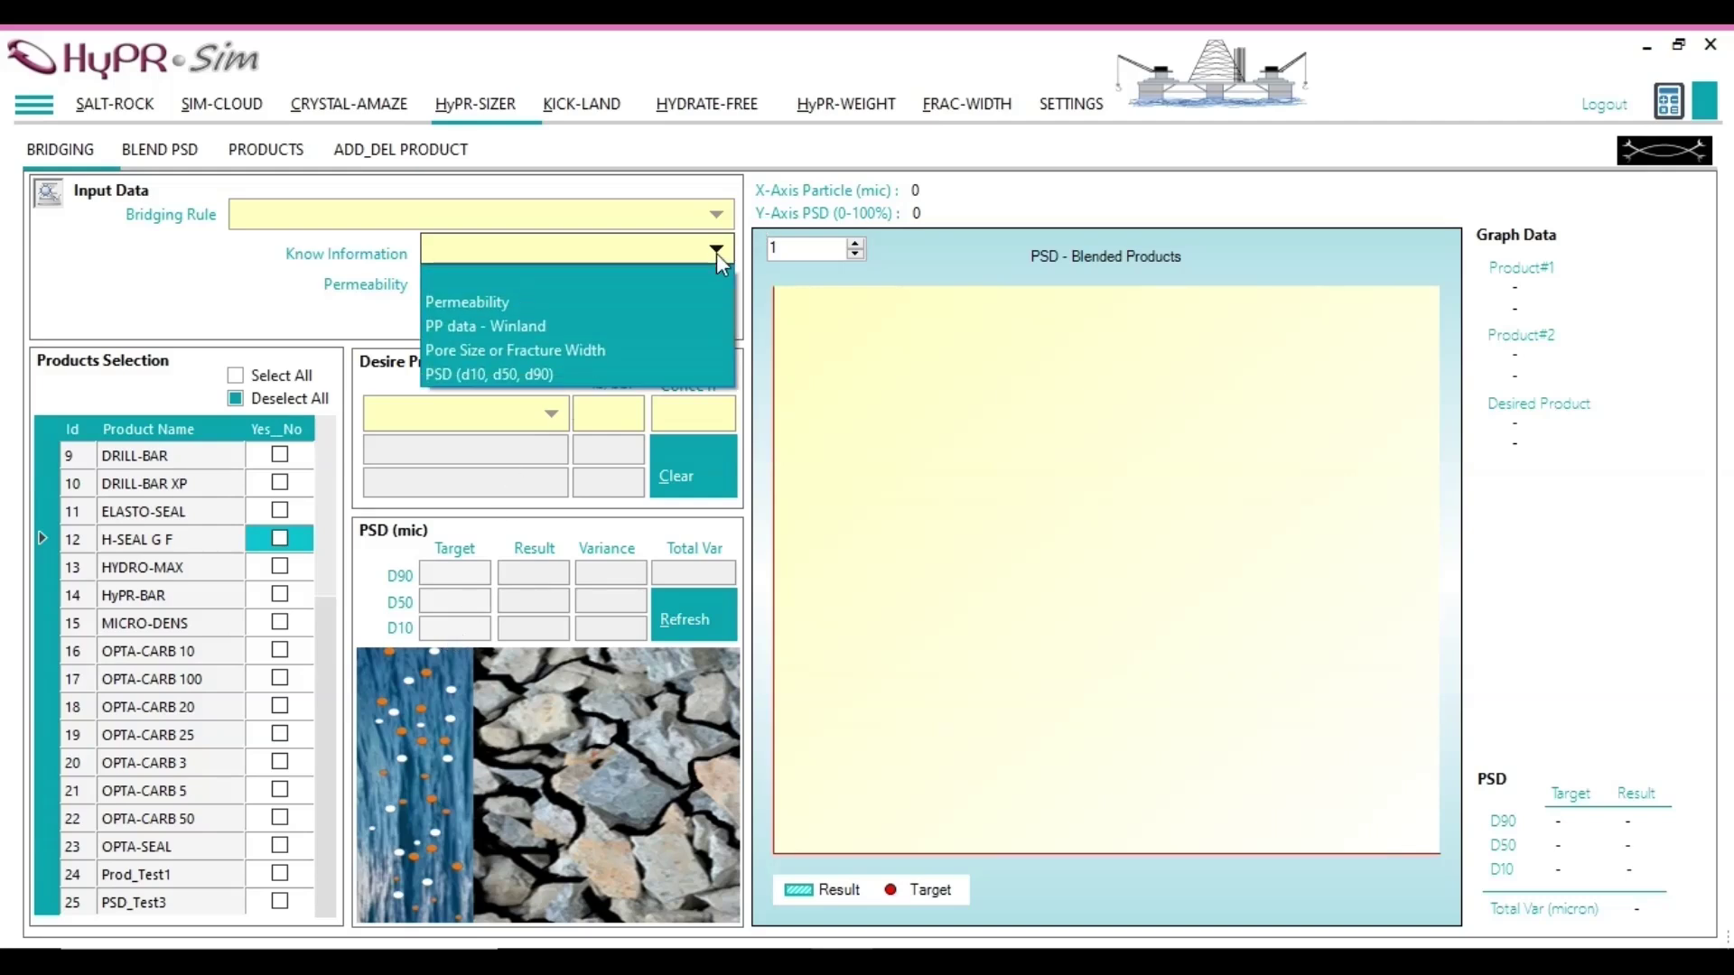
left_click(542, 327)
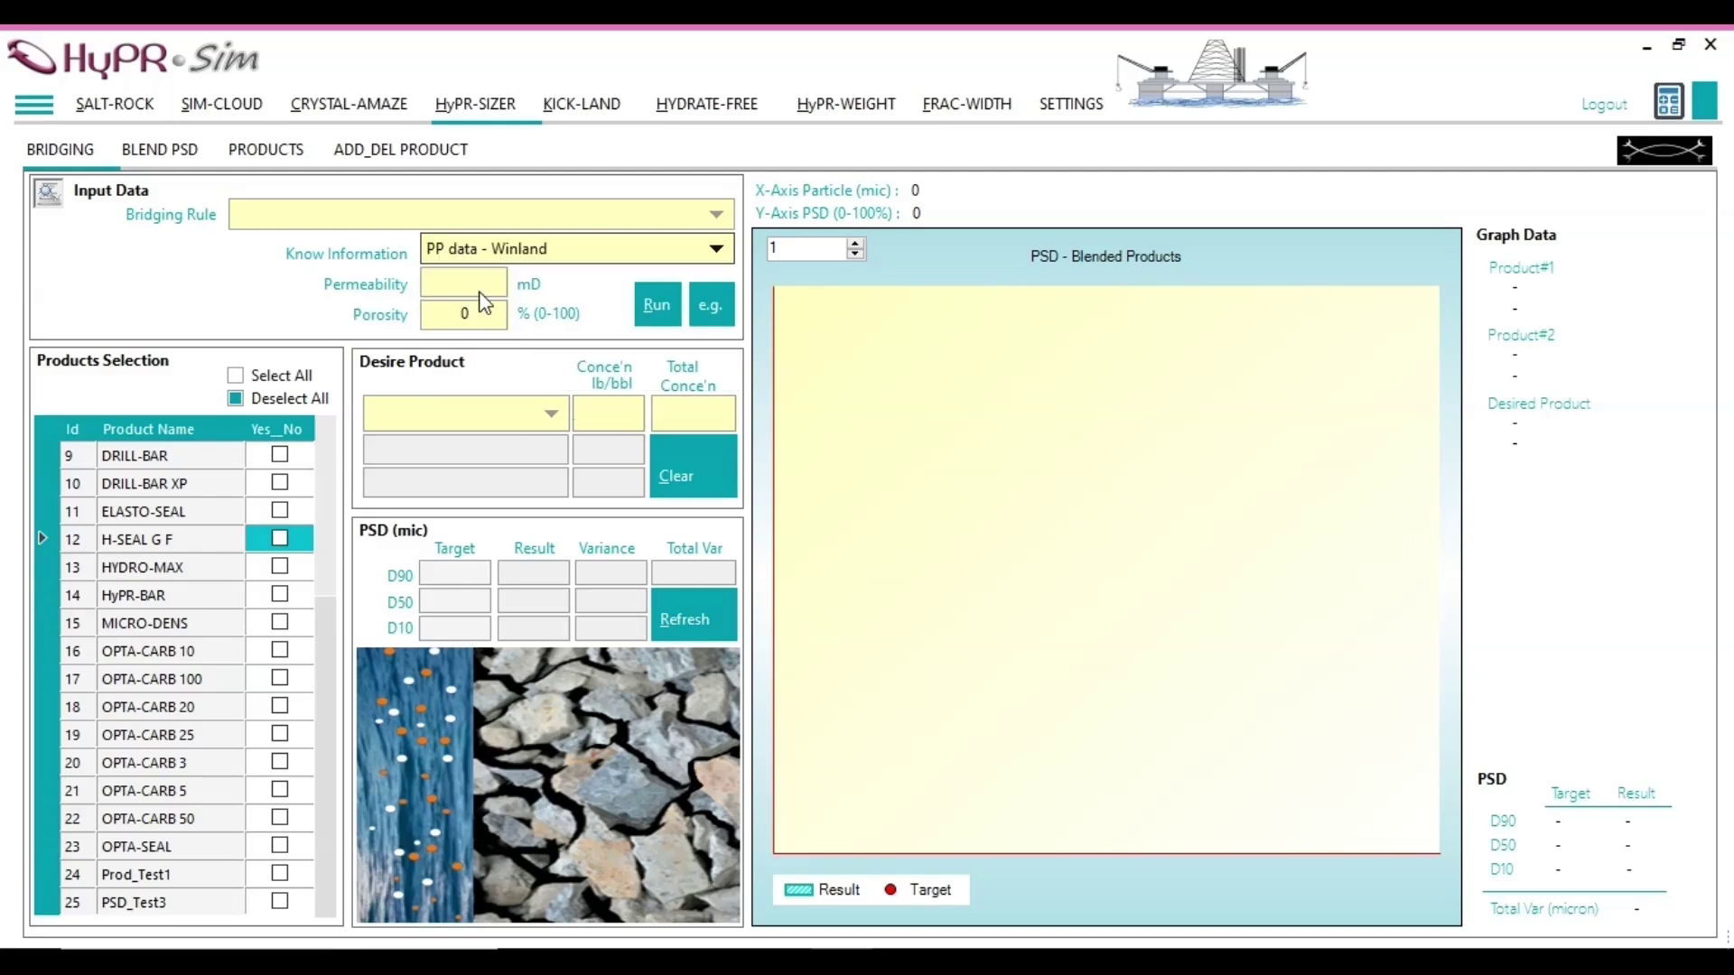
left_click(716, 252)
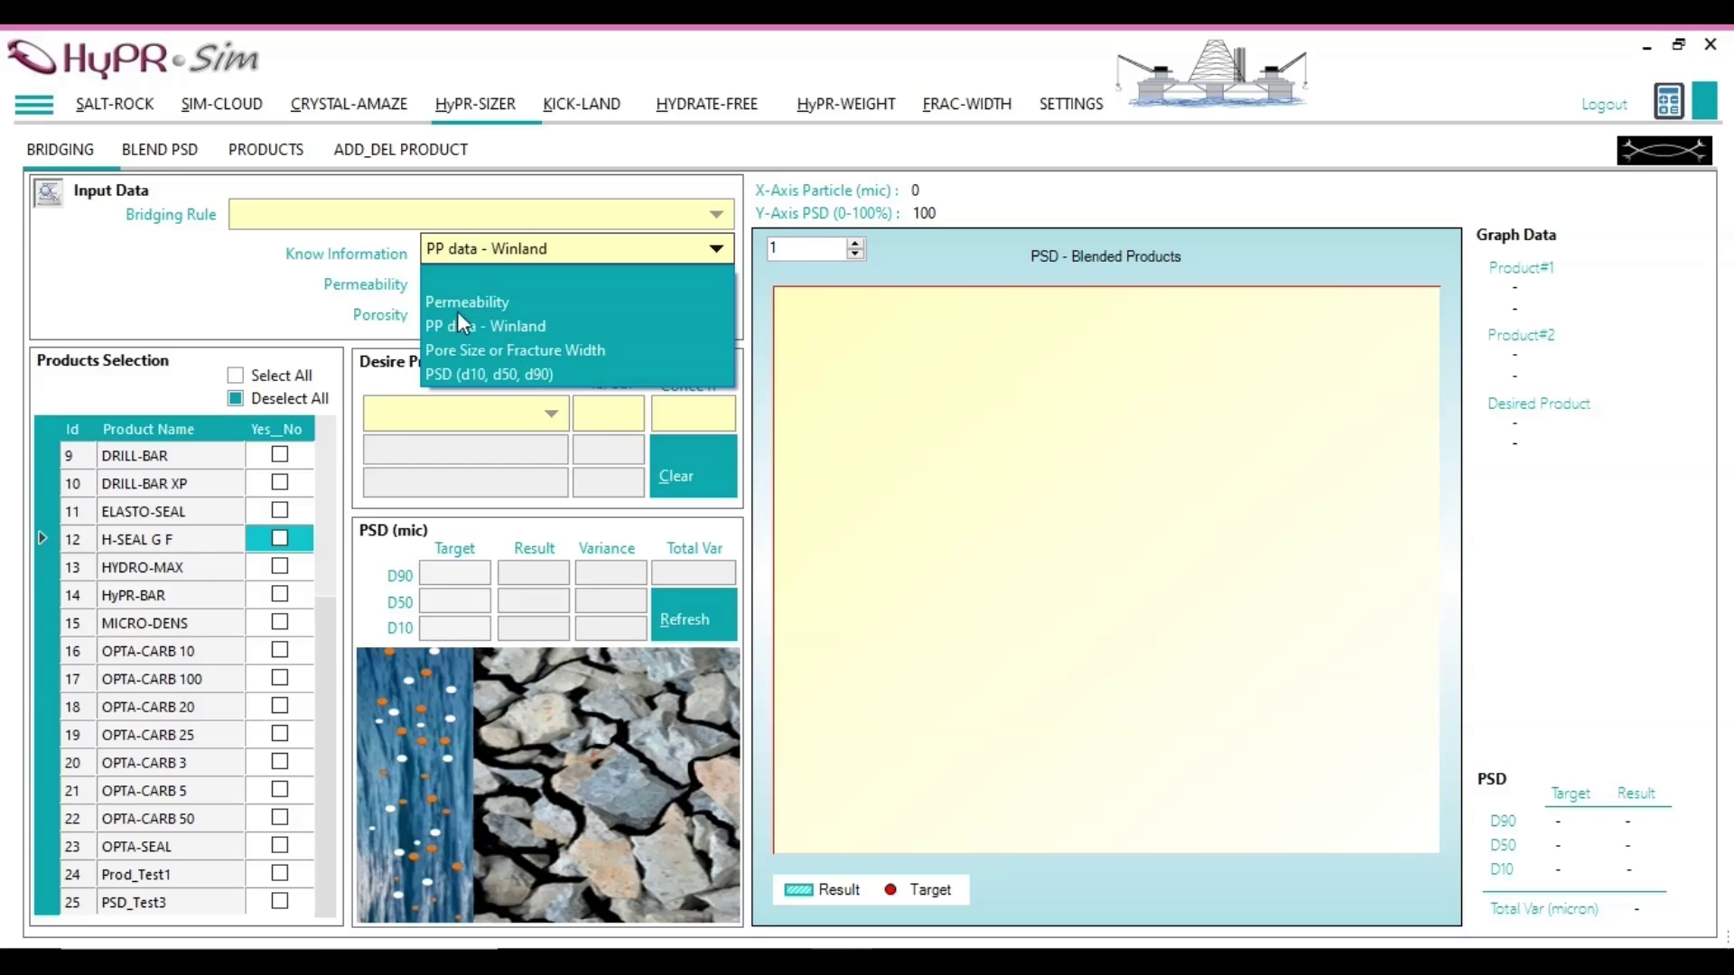
left_click(297, 323)
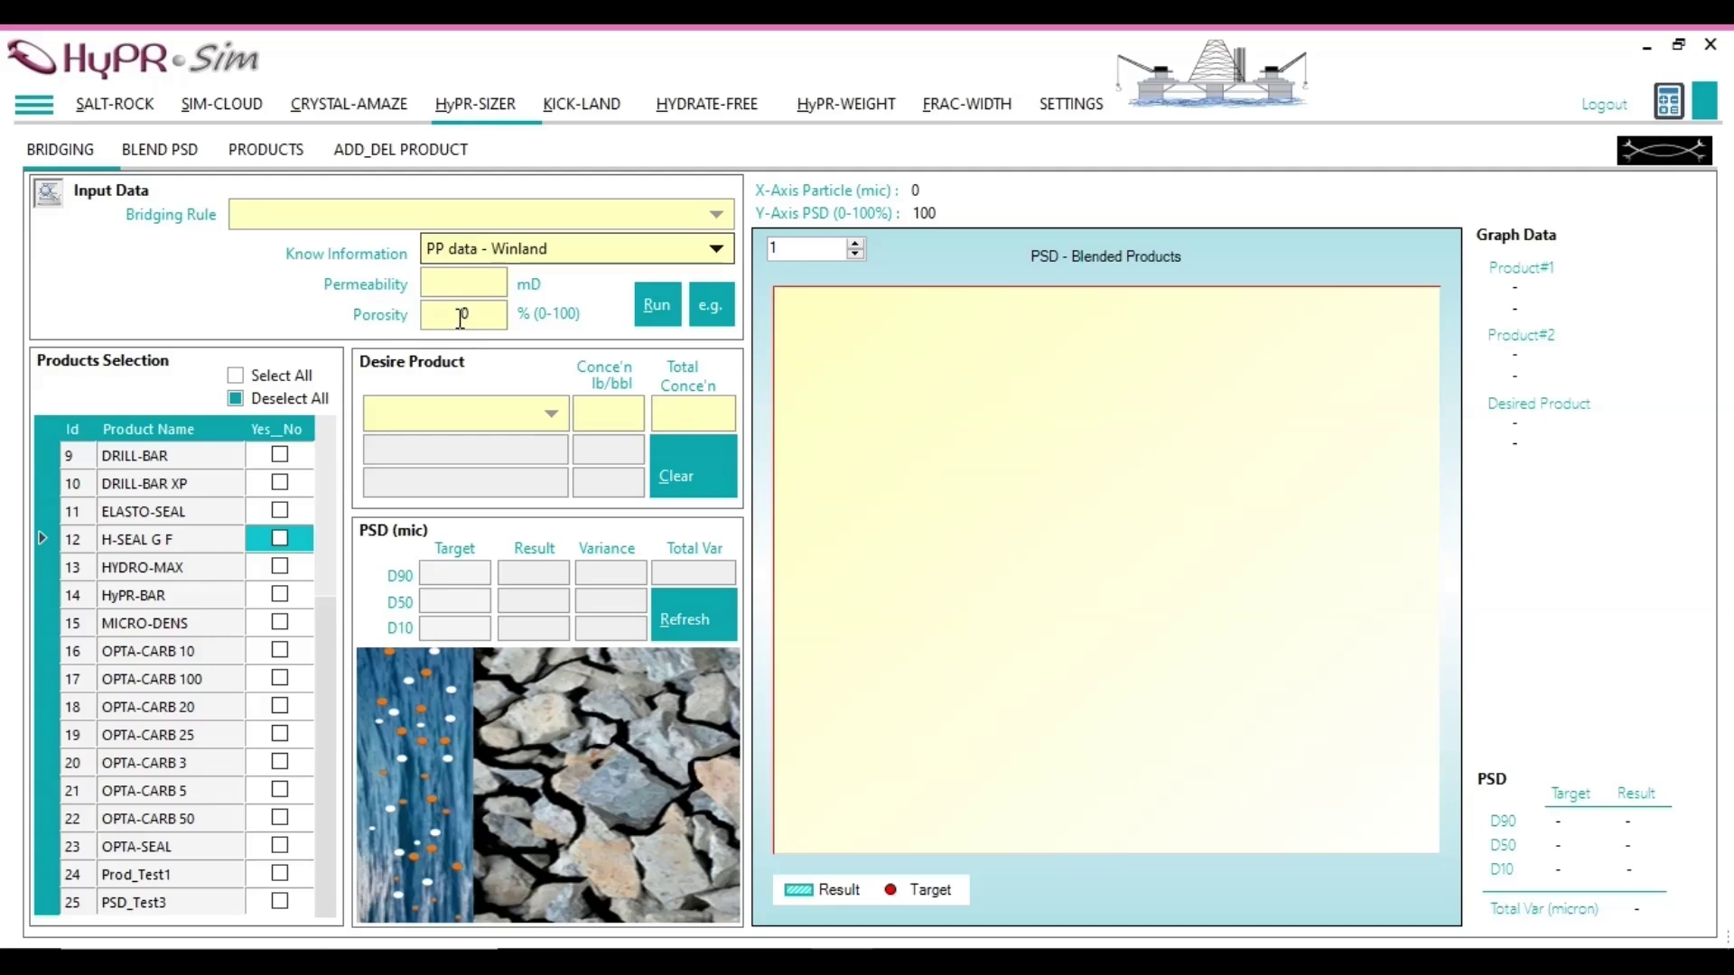
double_click(462, 314)
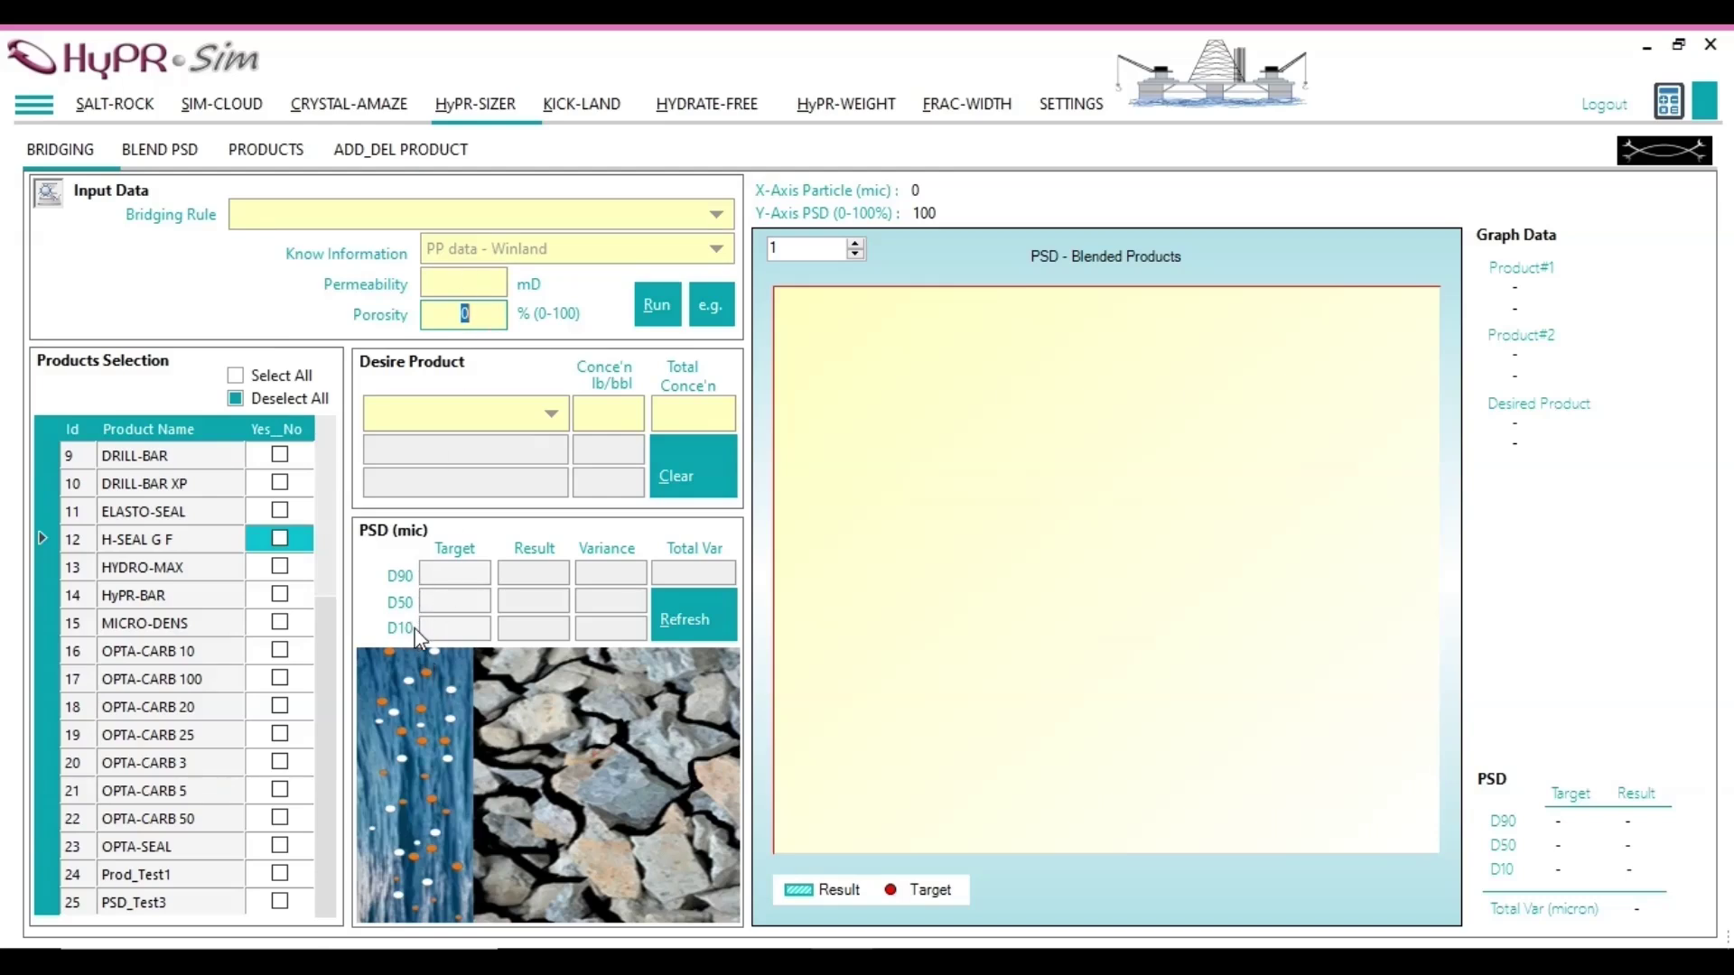
left_click(717, 216)
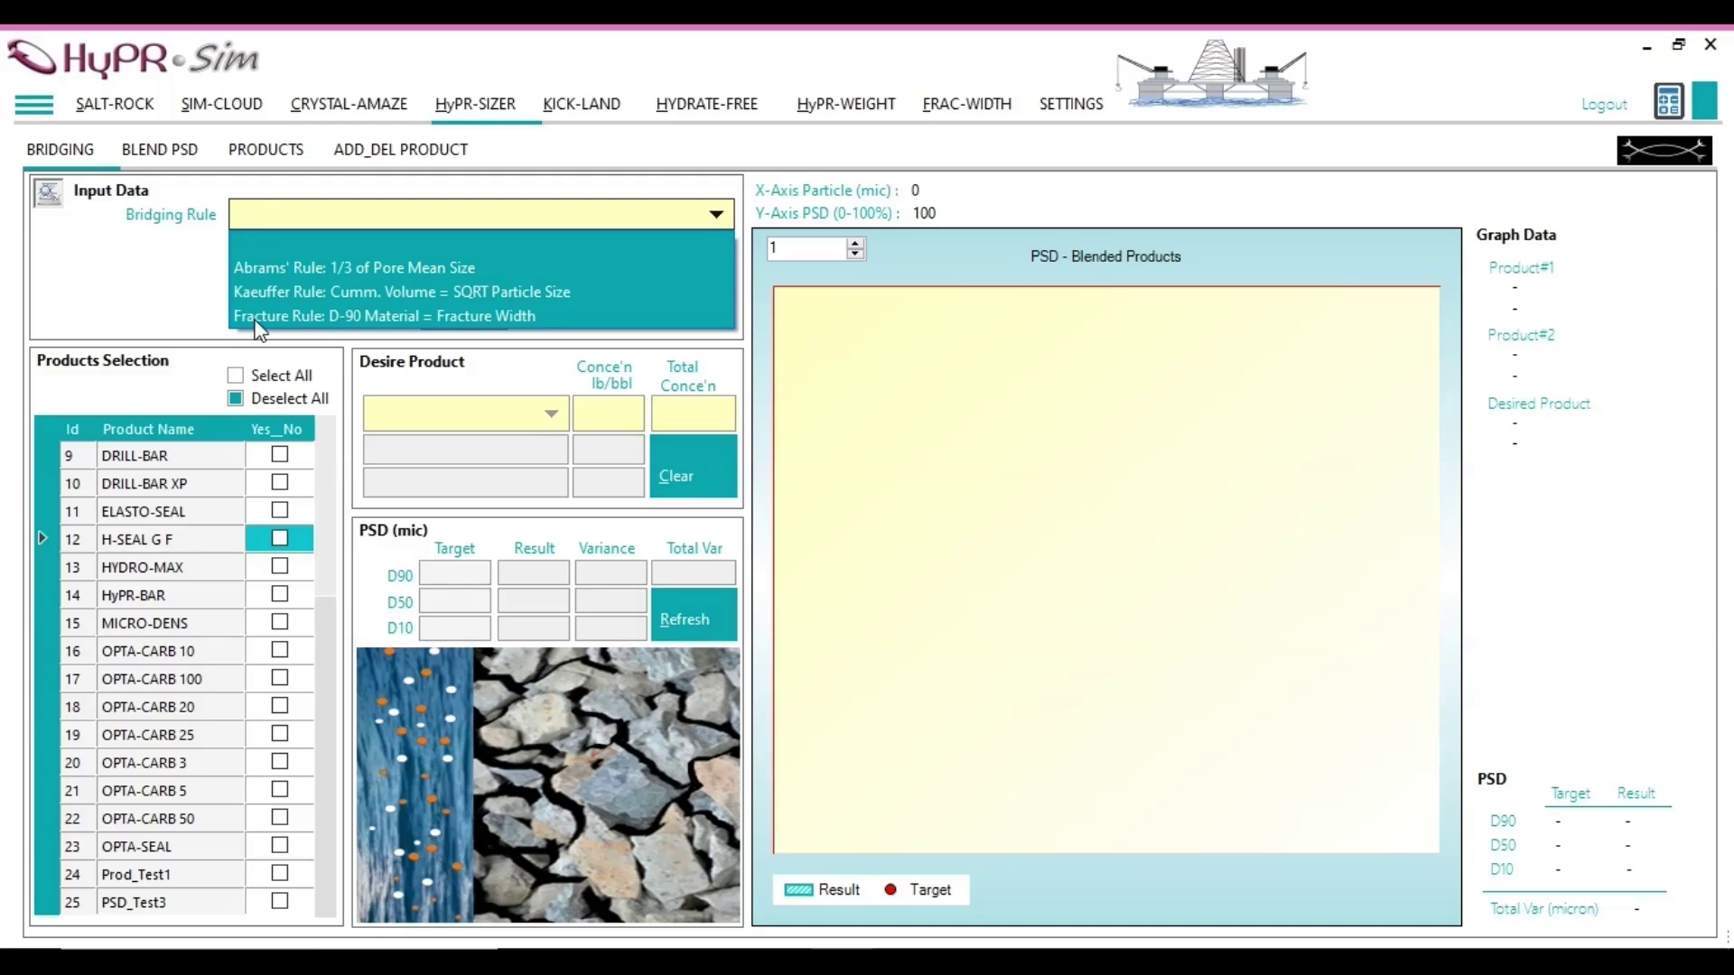
left_click(125, 318)
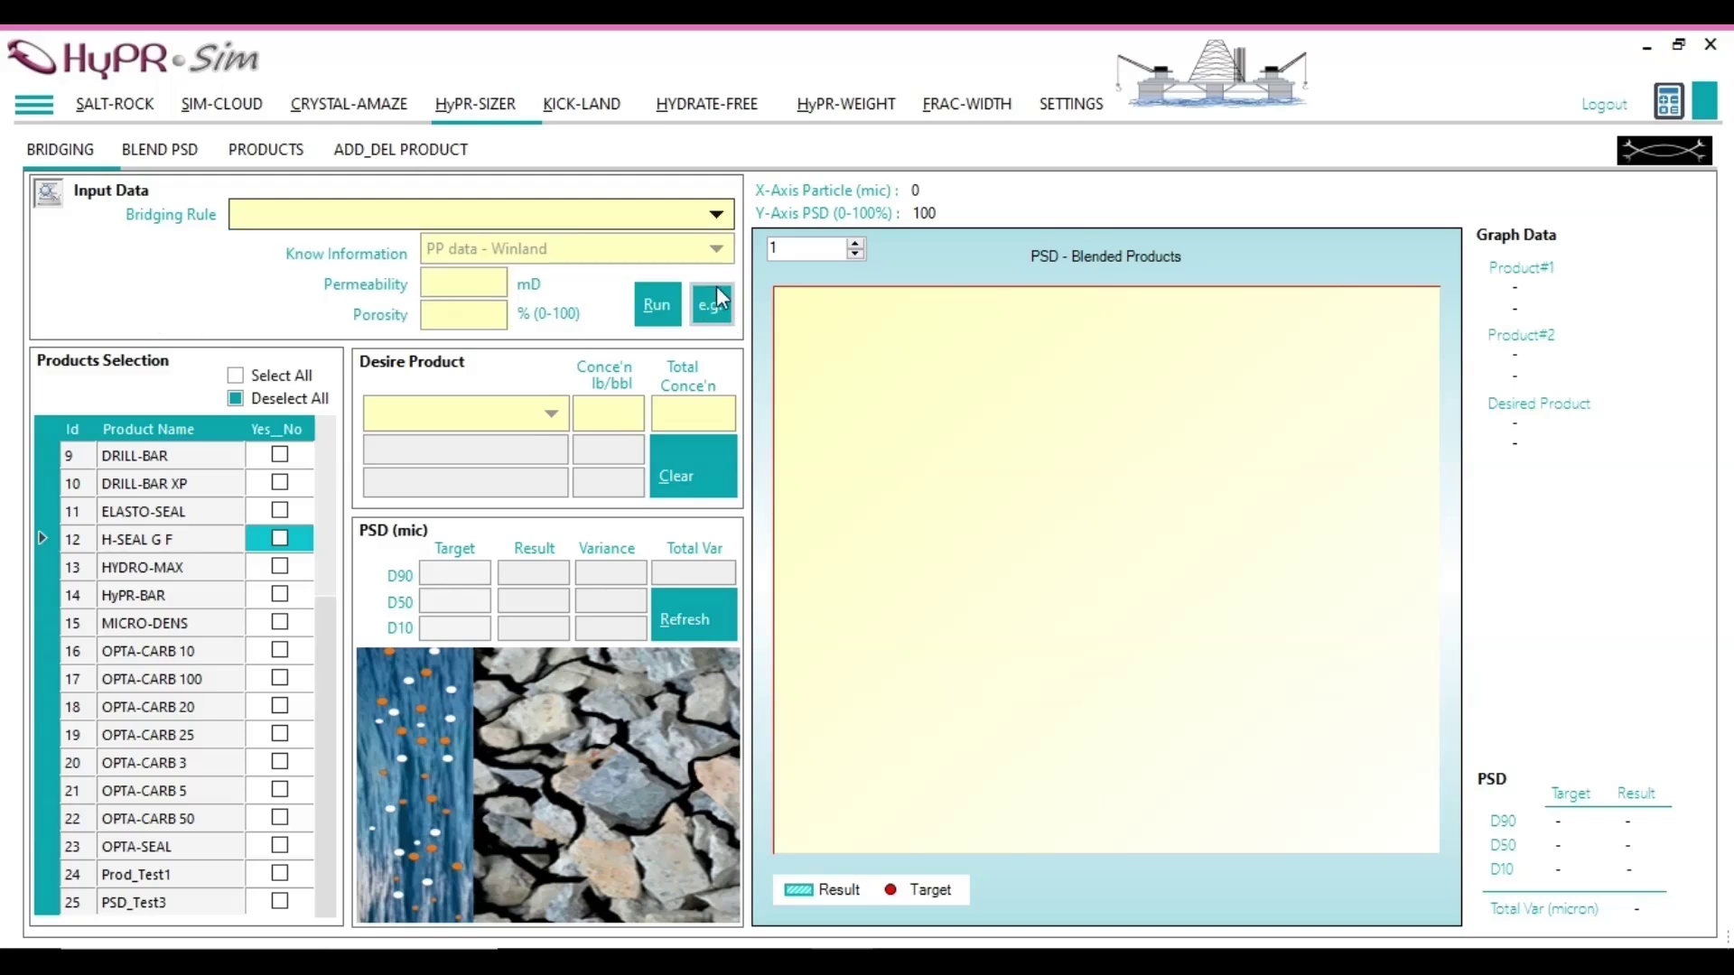
- Use Permeability 1000 mD as known information with Abrams' Rule: 1/3 of Pore Mean Size
left_click(702, 251)
left_click(488, 305)
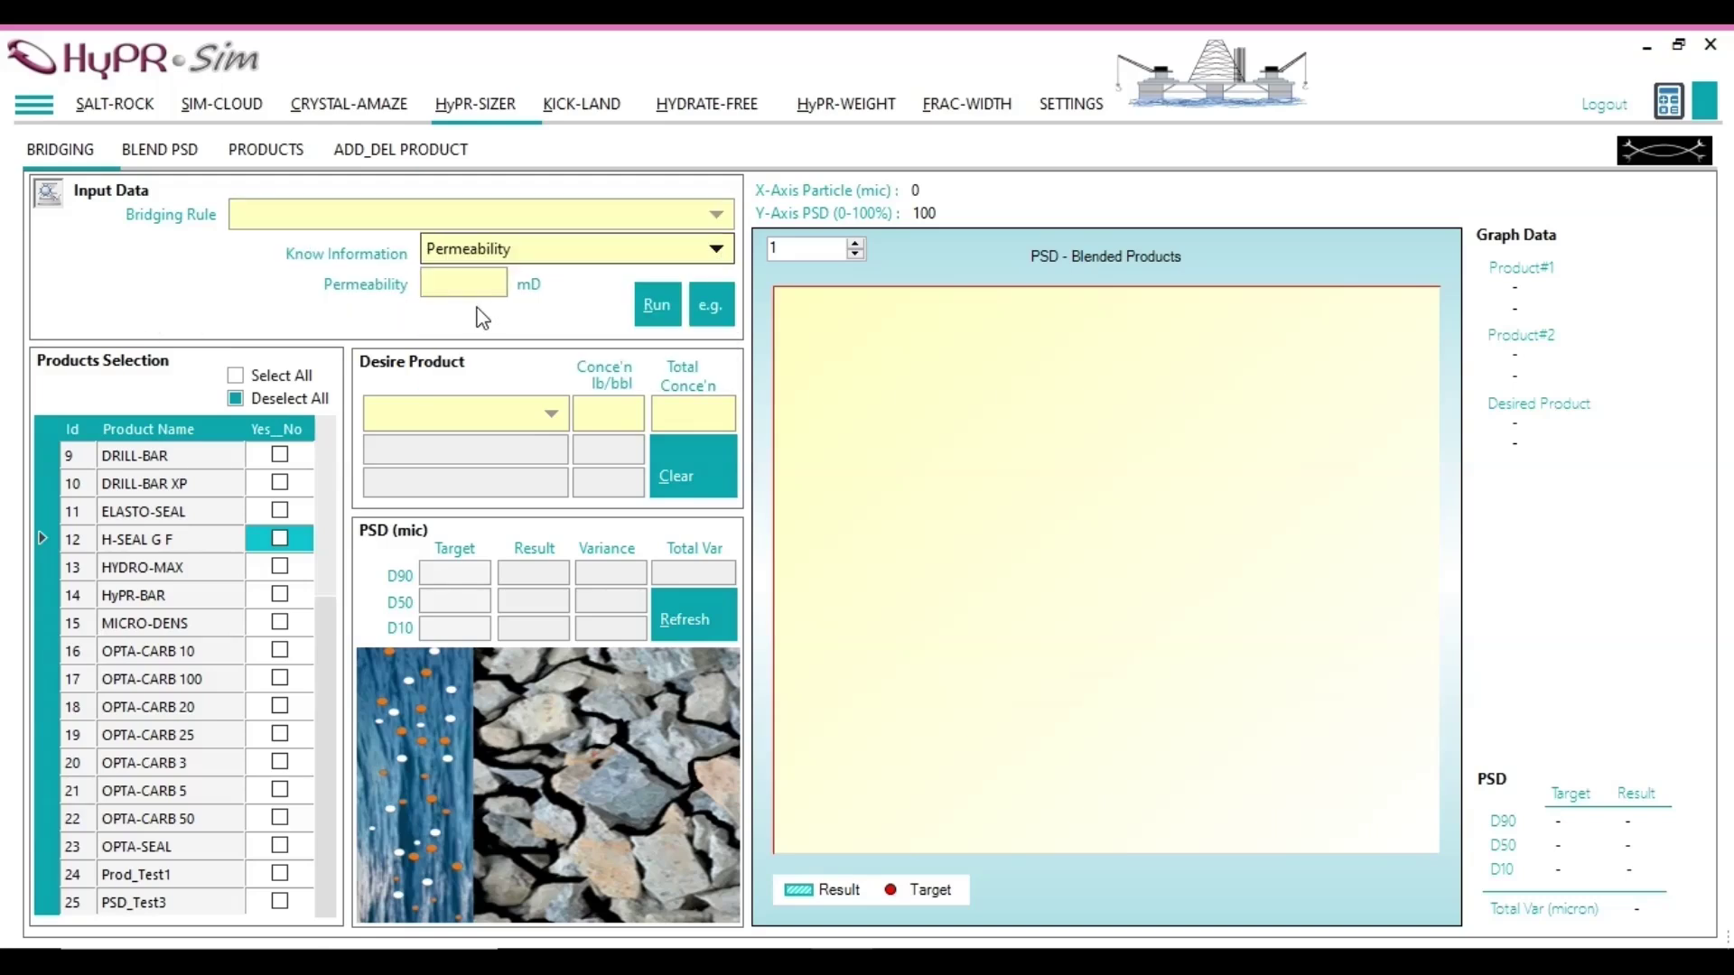
left_click(462, 284)
type("1000")
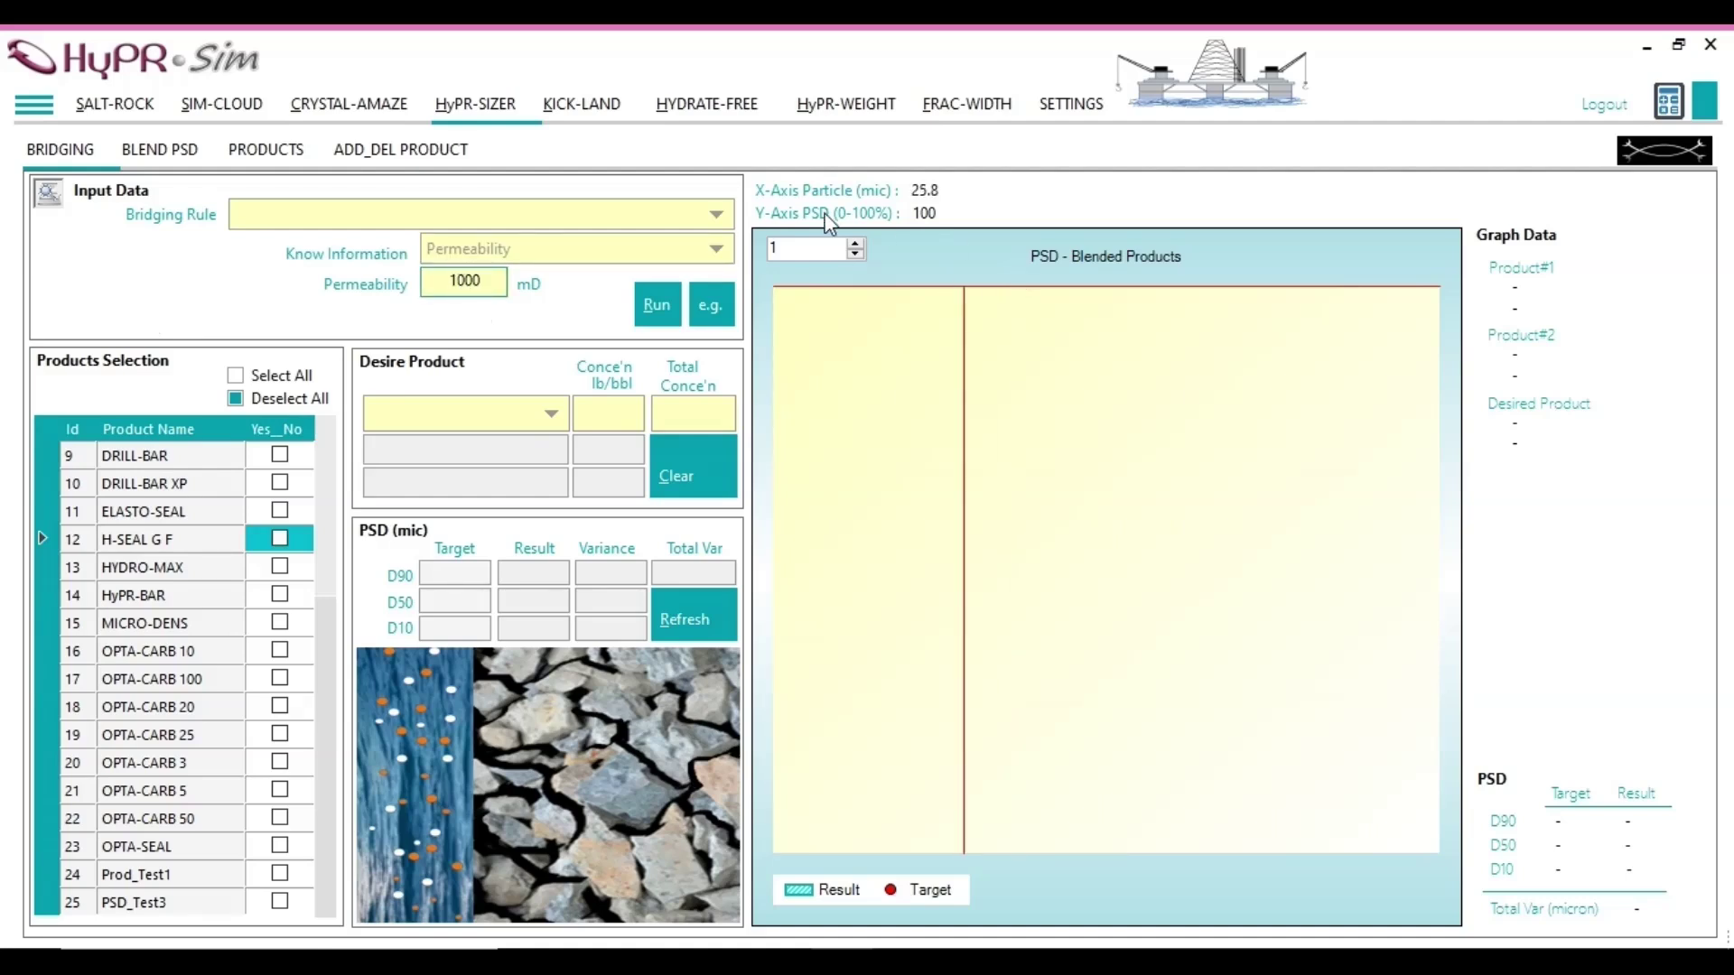
left_click(719, 217)
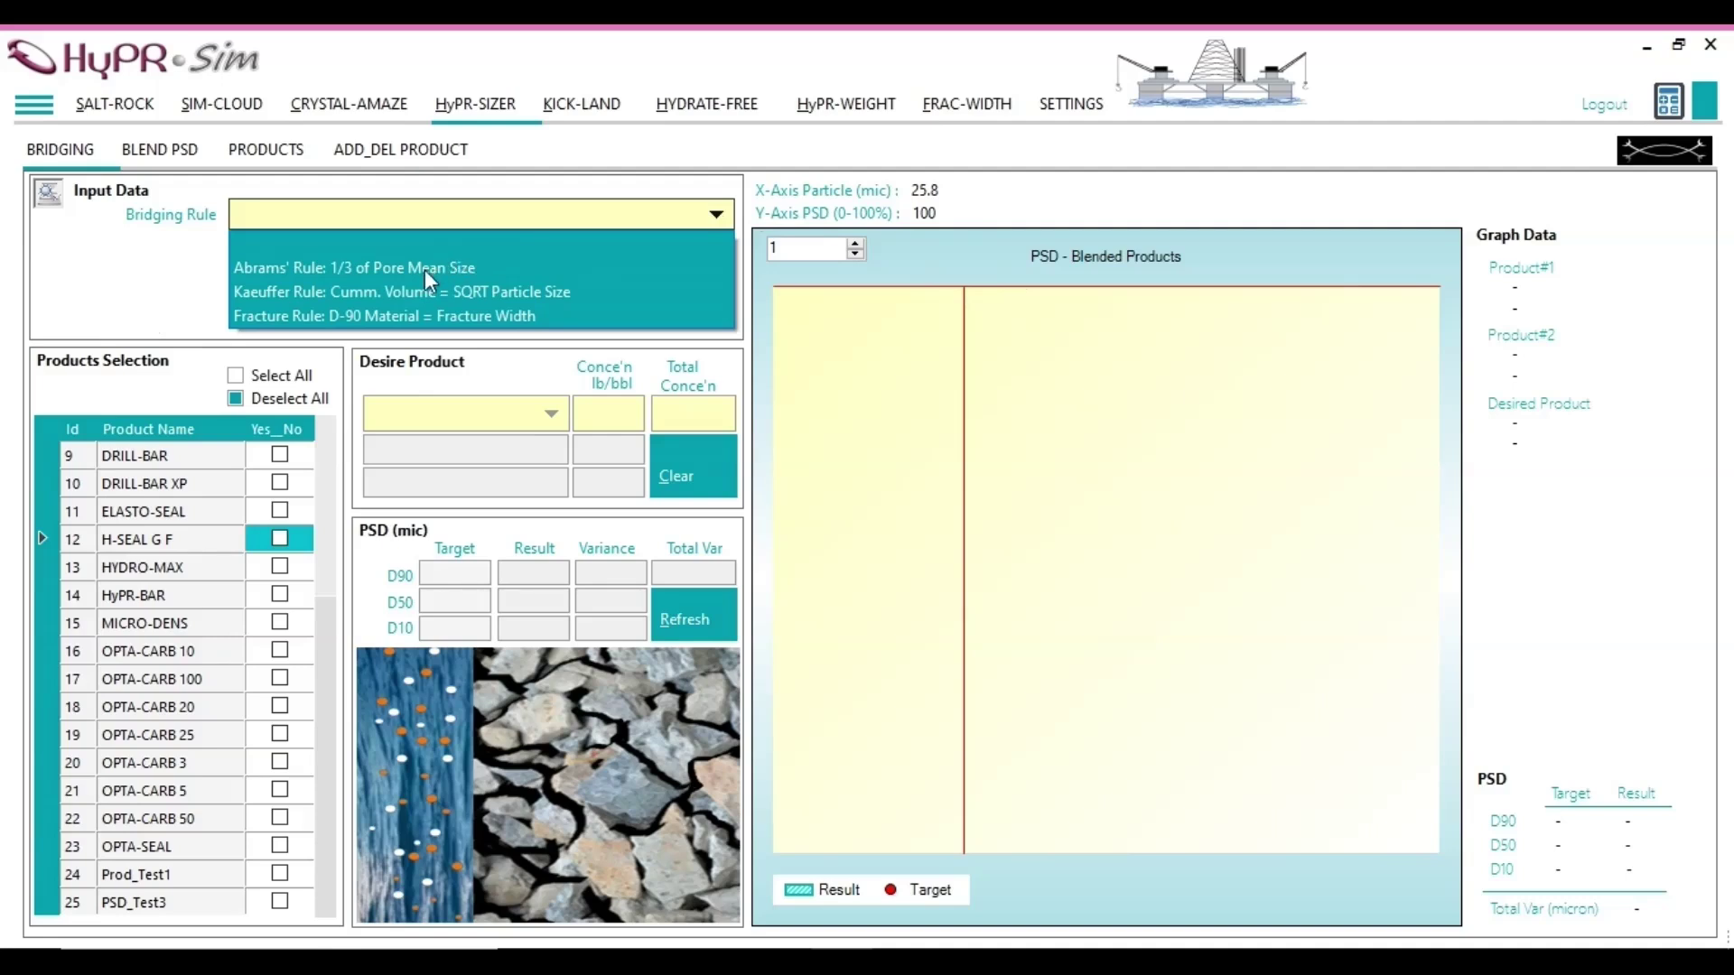
left_click(424, 268)
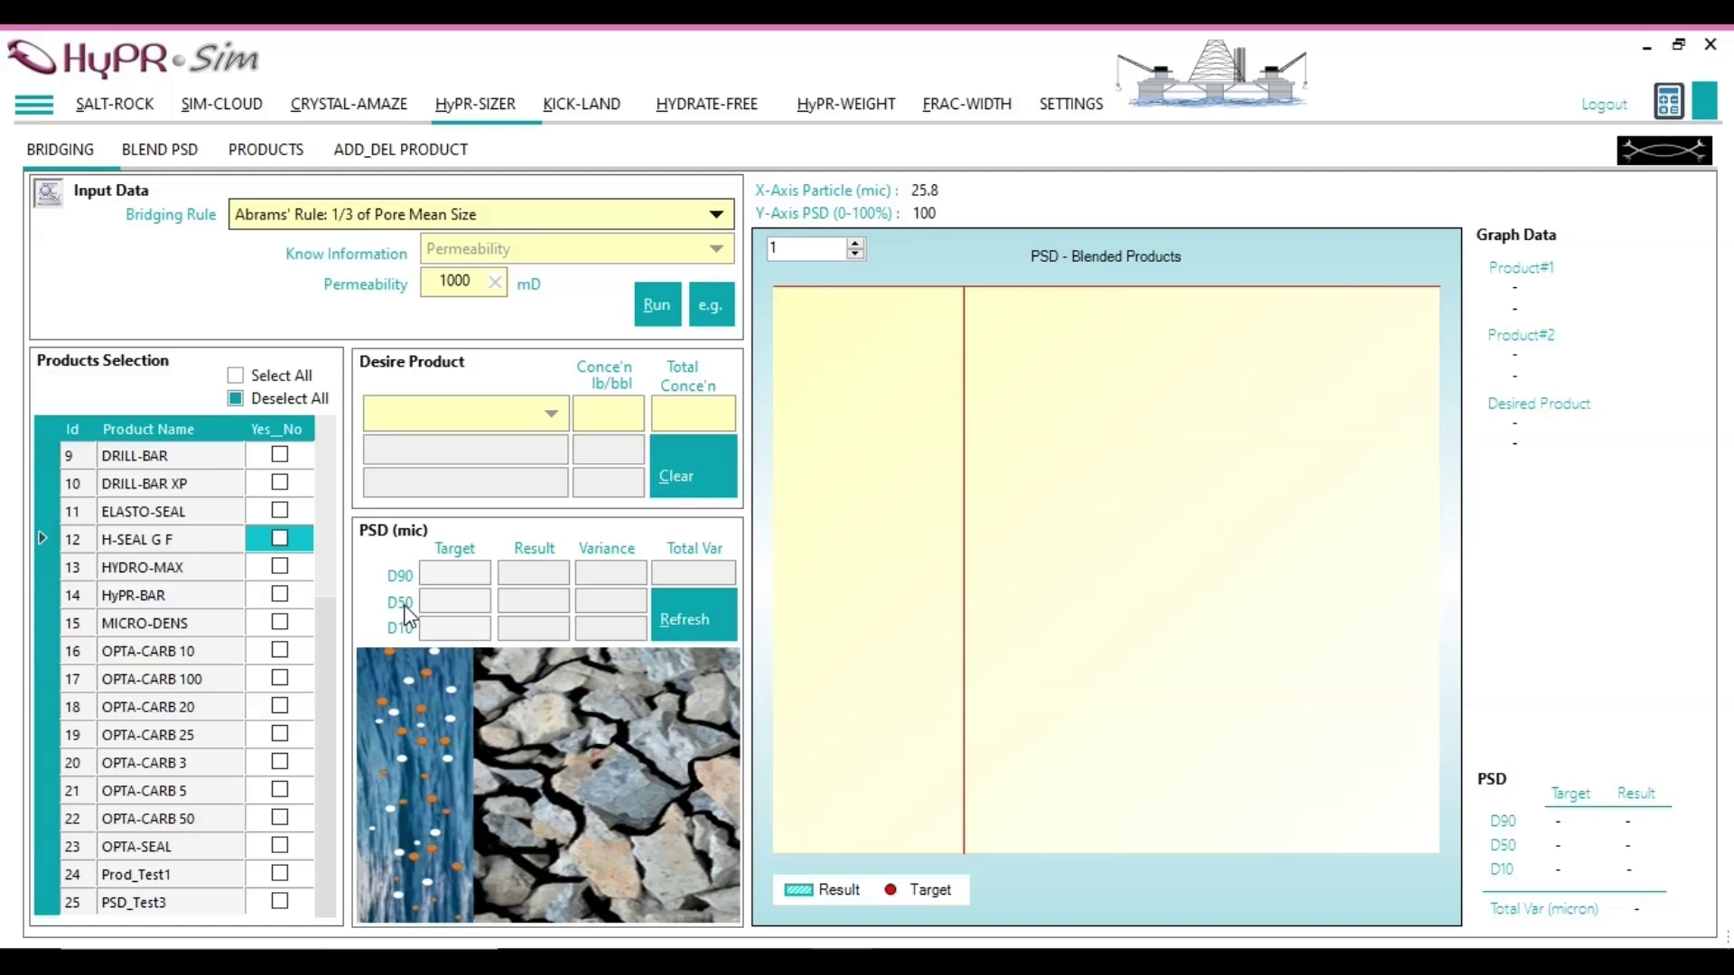
- Refresh the PSD targets from the permeability, giving D90 34.15, D50 10.54, D10 0.42 microns
left_click_drag(443, 282, 520, 291)
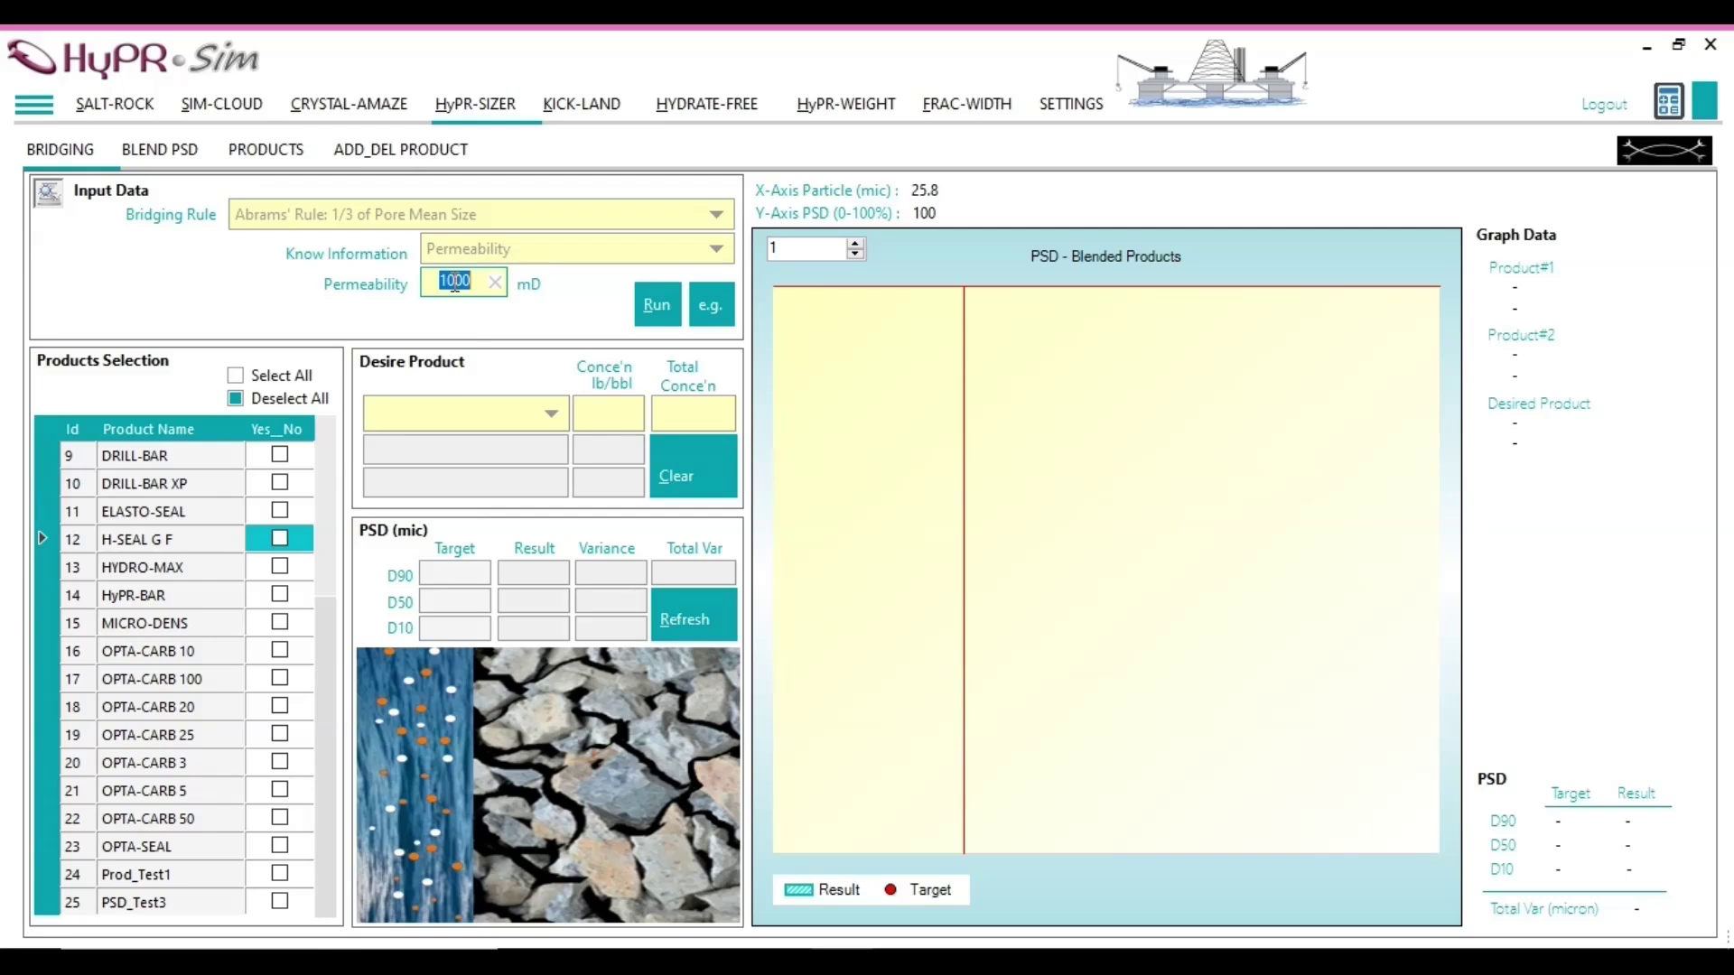
left_click(684, 618)
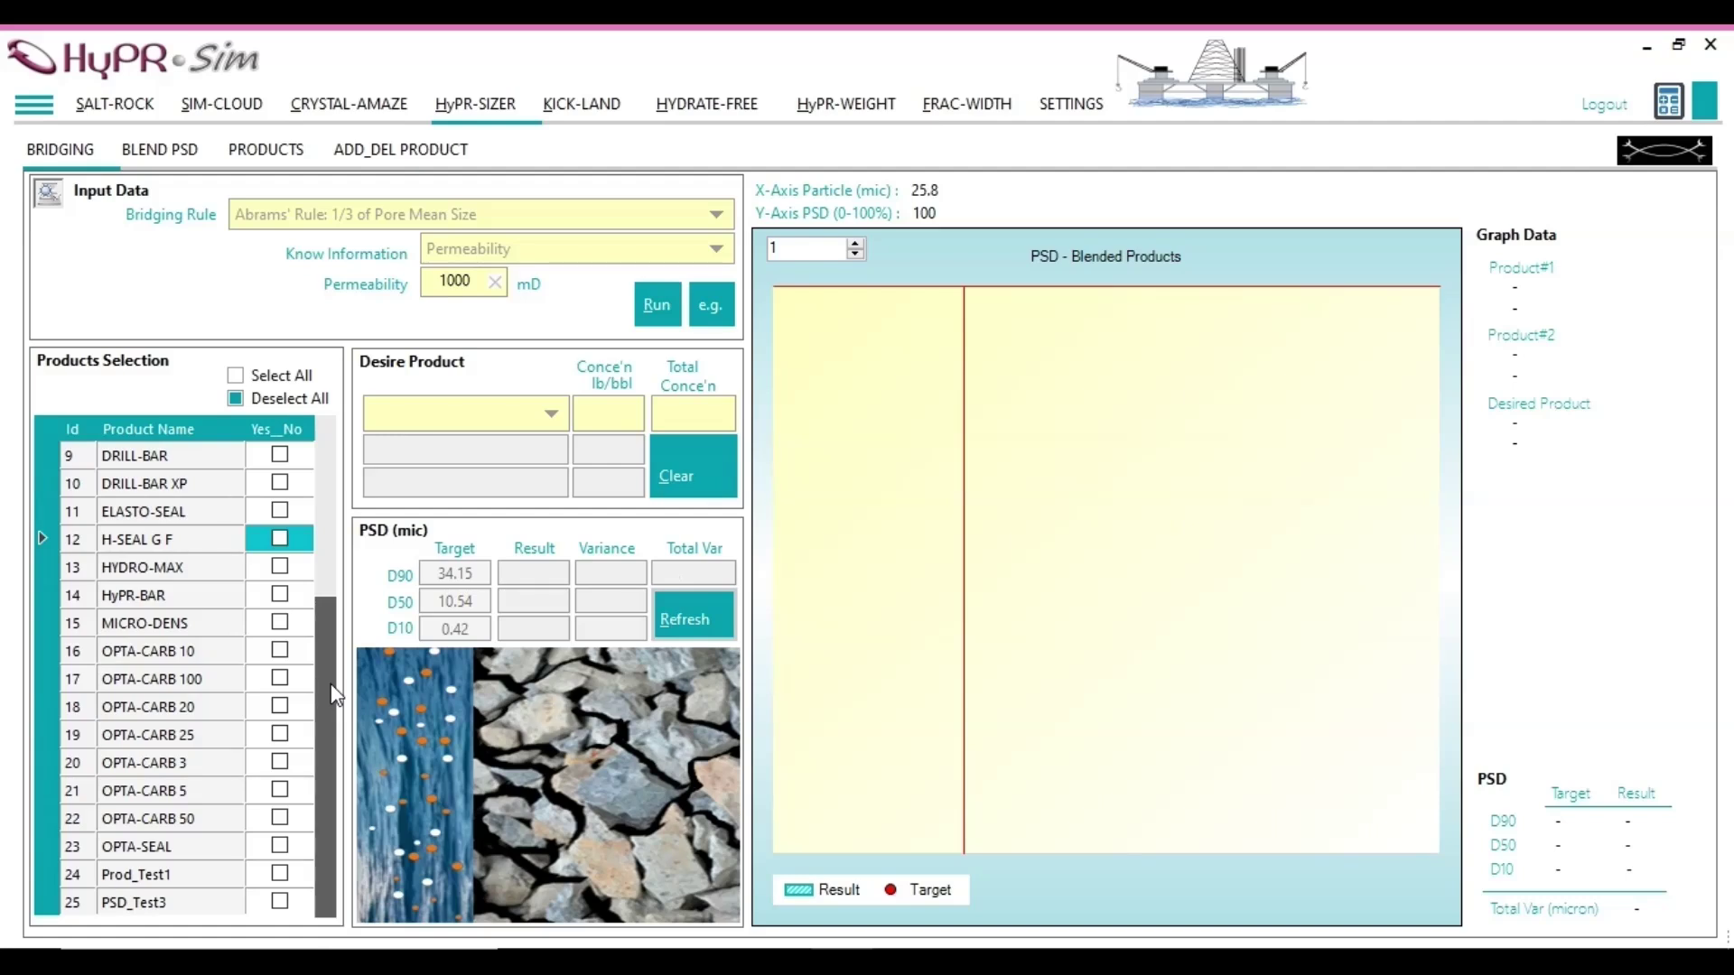
left_click(235, 375)
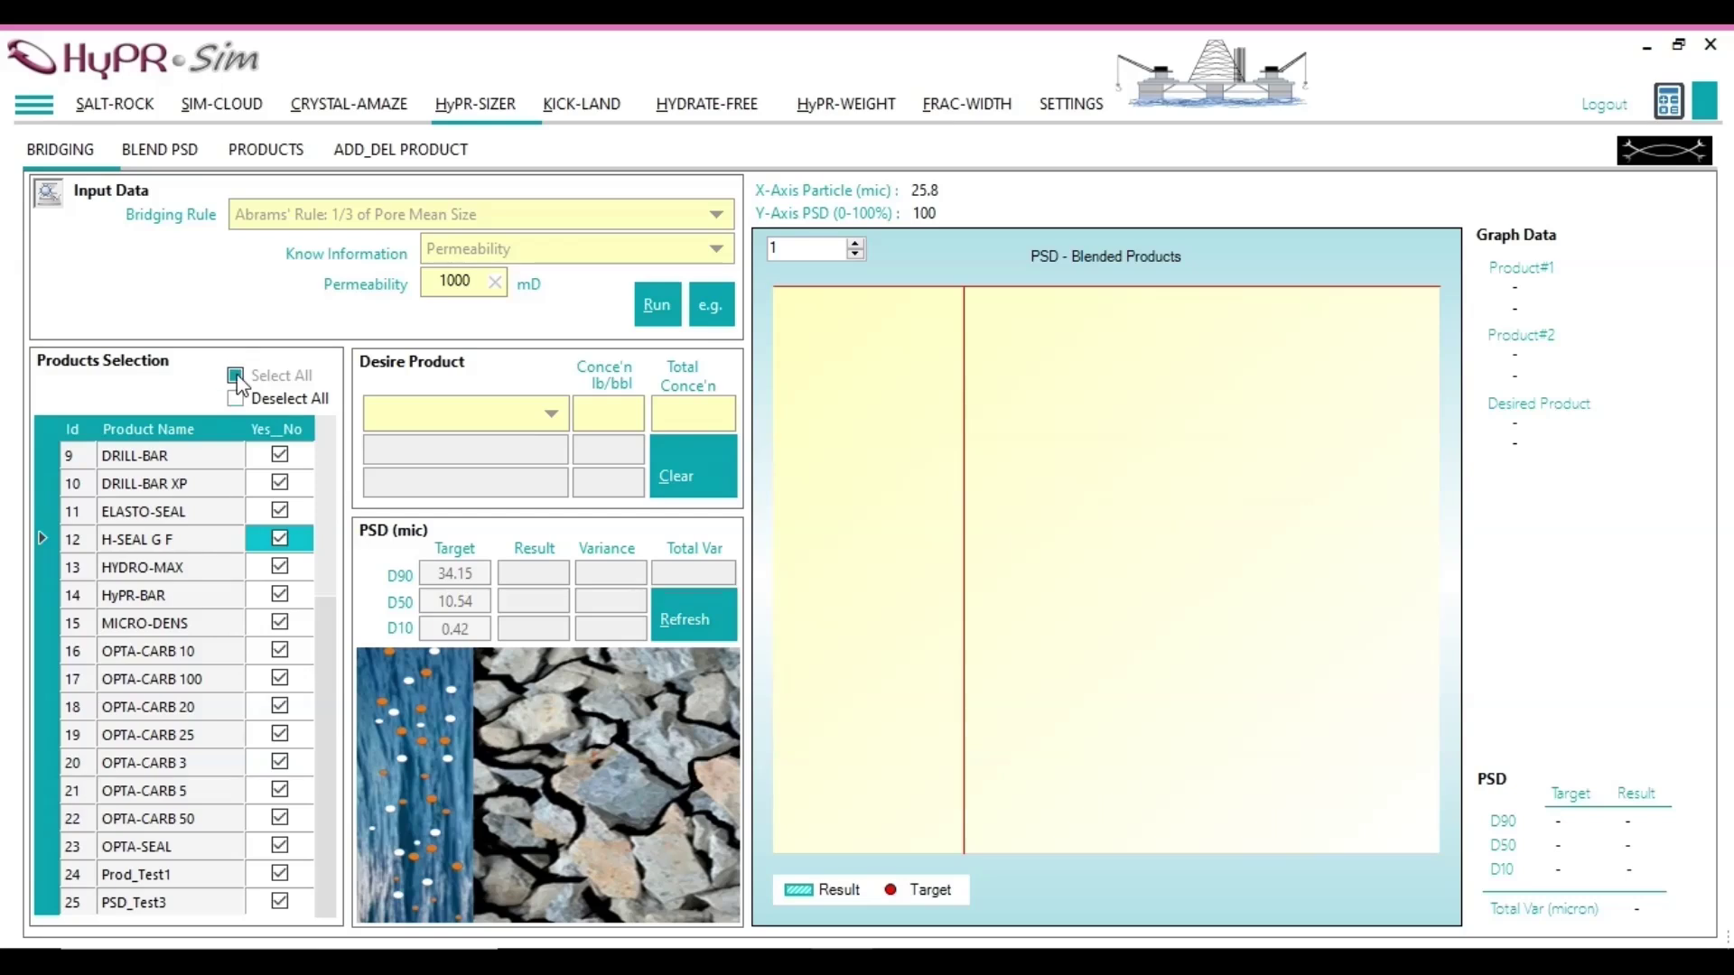
left_click(235, 400)
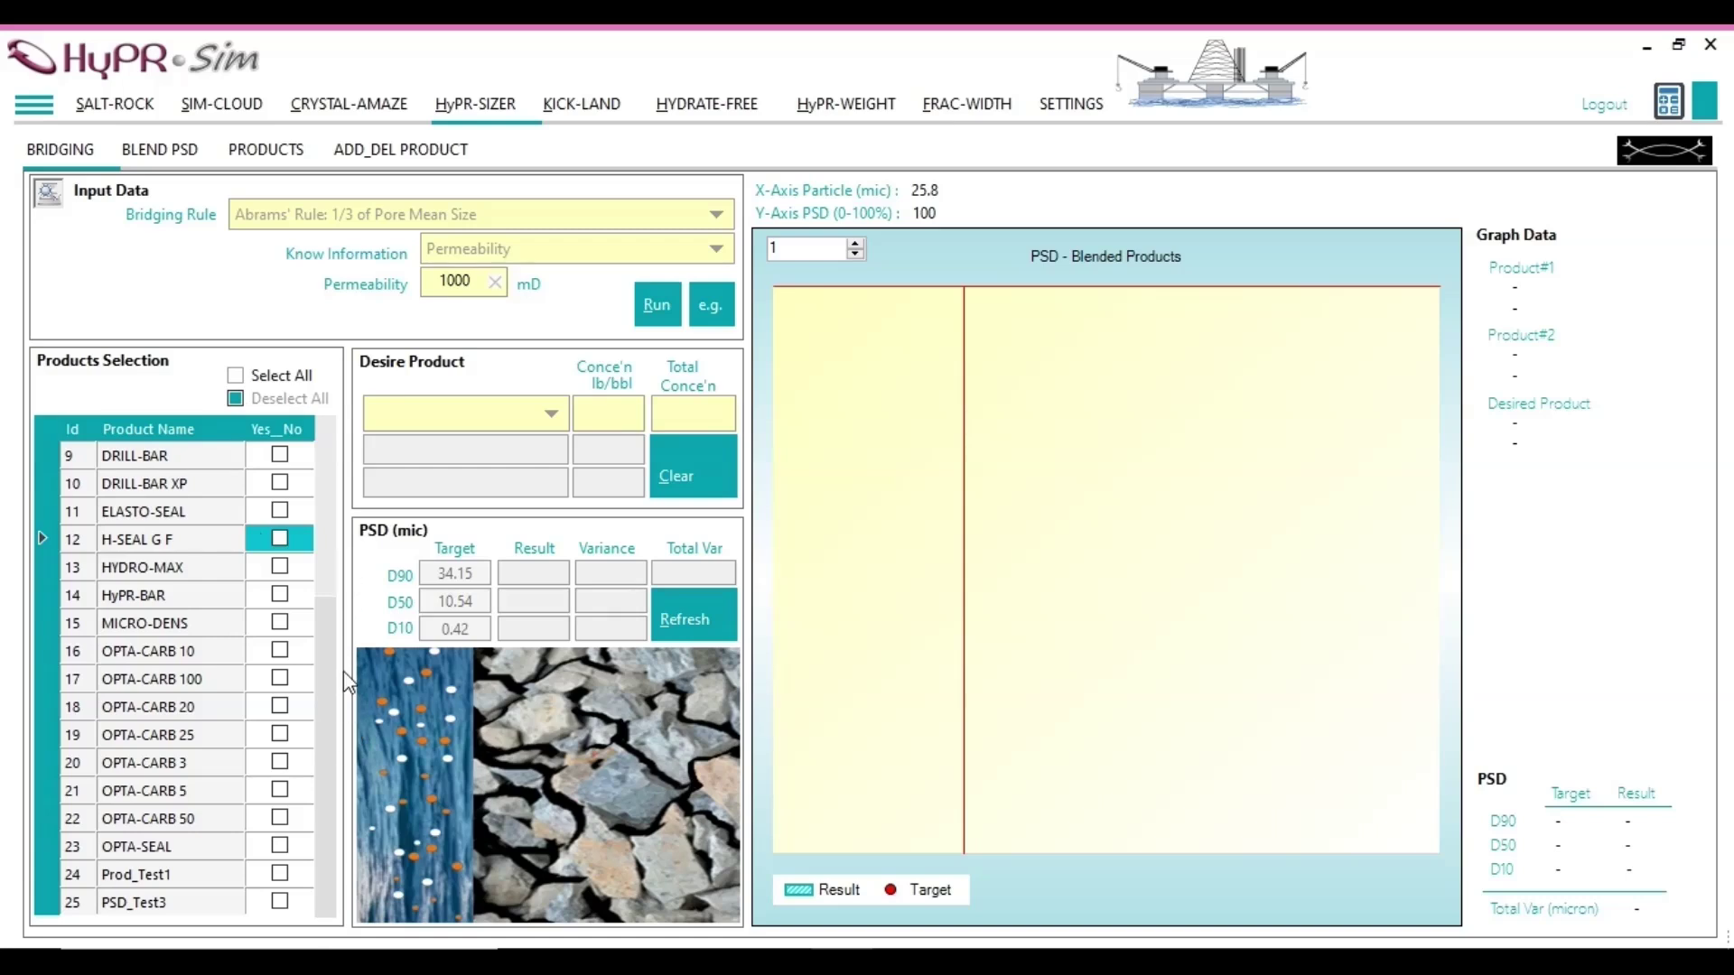
left_click_drag(336, 686, 334, 732)
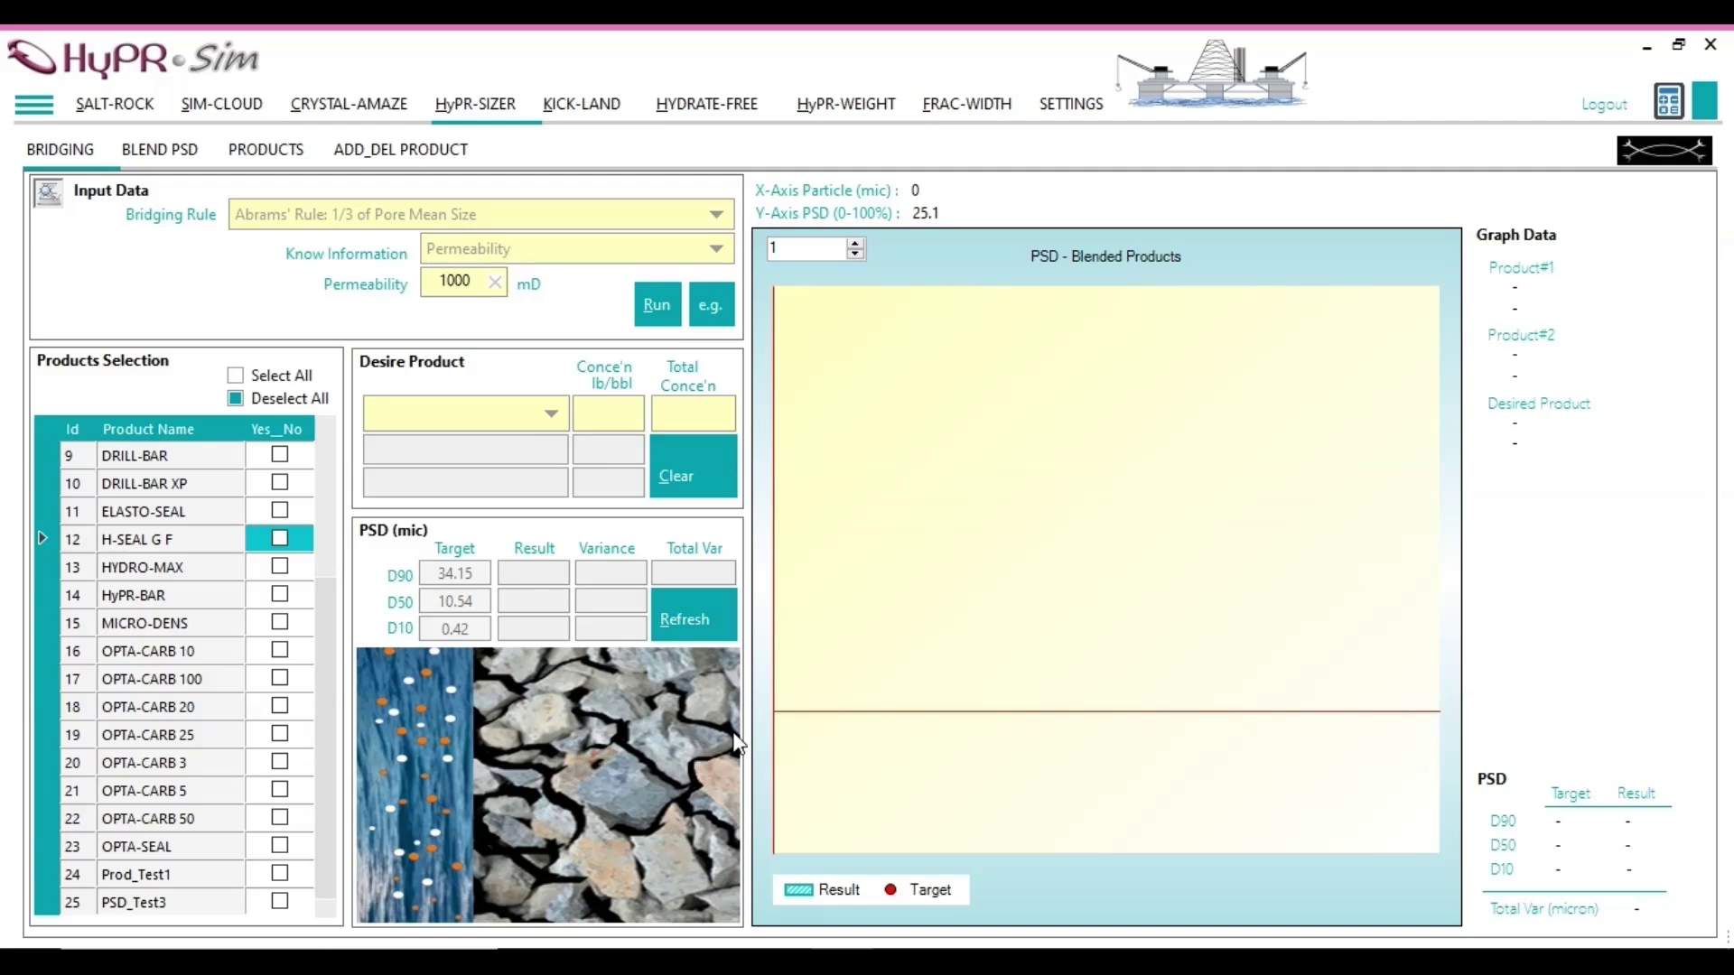
- Enter total concentration 40 and tick OPTA-CARB 10, 100, 20, 25, 3, 5 and 50
left_click(677, 414)
type("40")
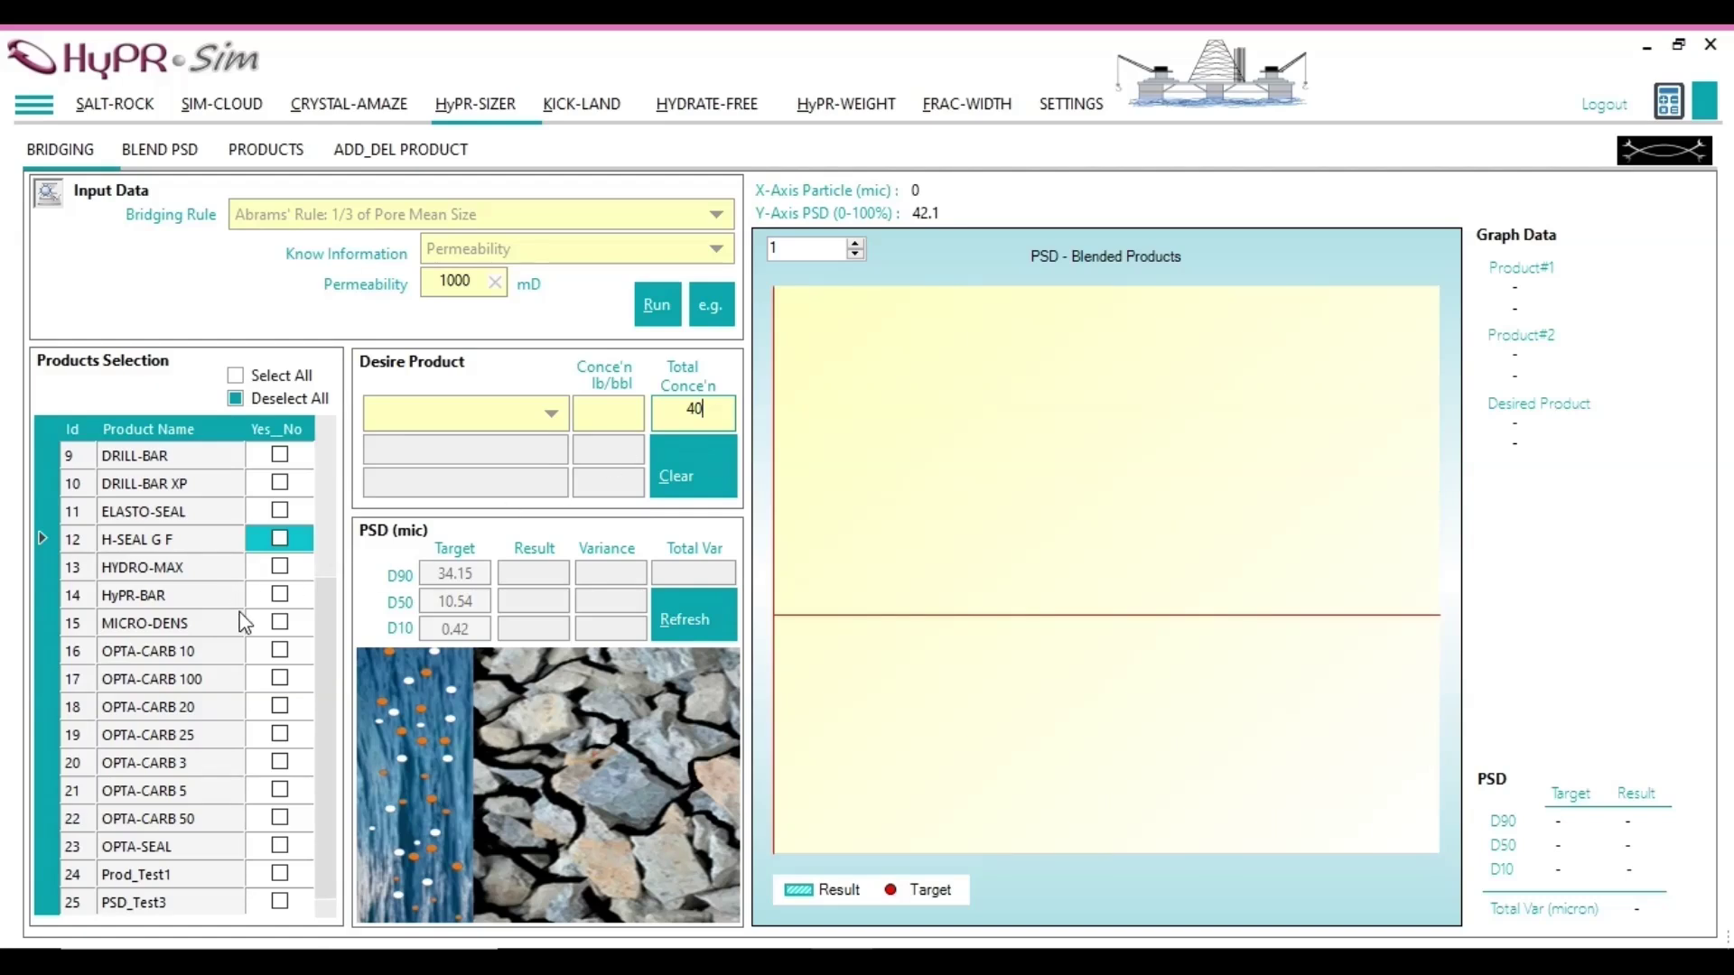
left_click(280, 650)
left_click(280, 679)
left_click(280, 706)
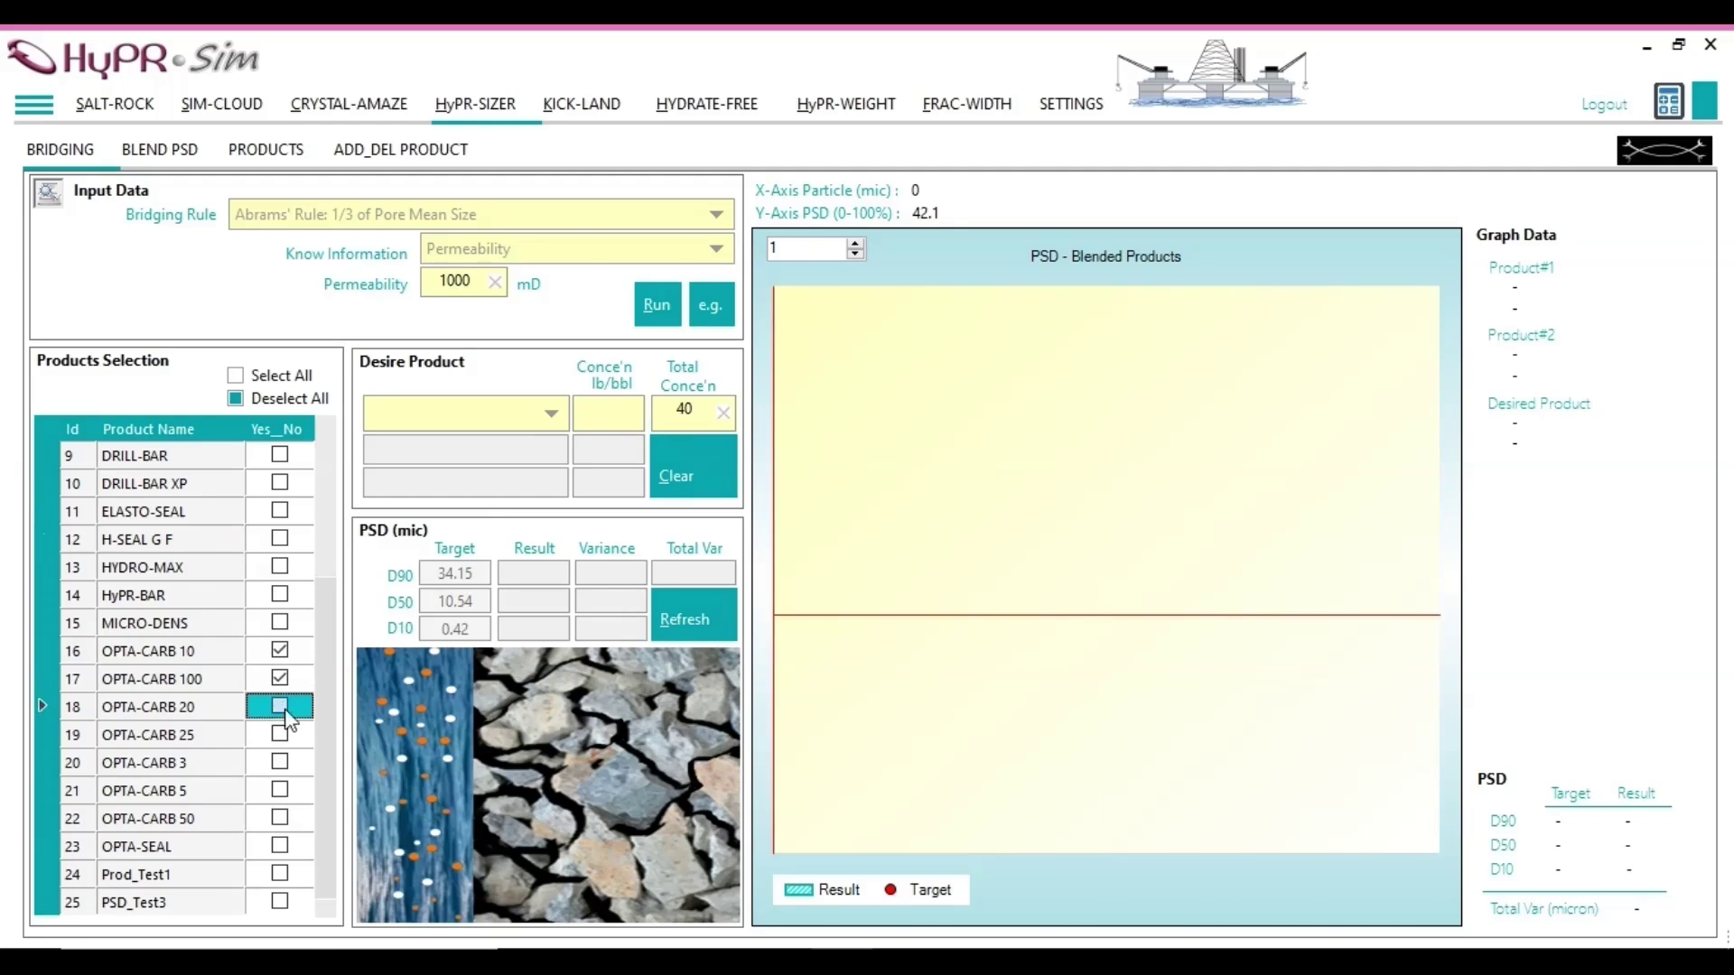
left_click(280, 735)
left_click(280, 761)
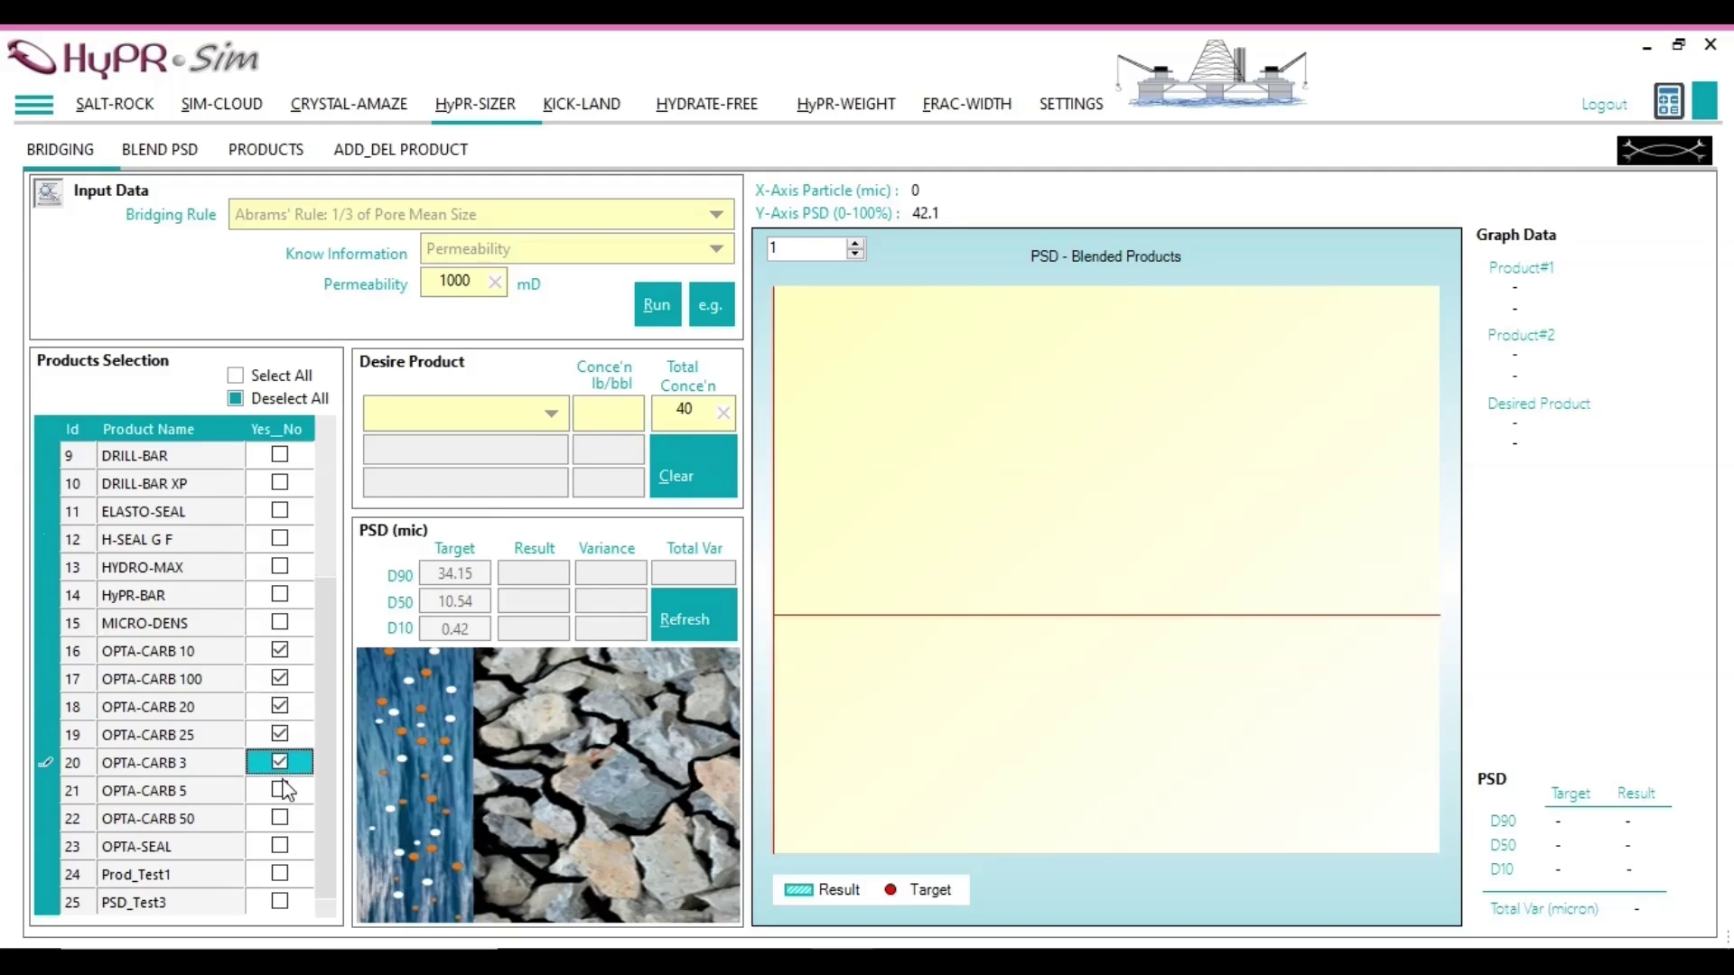
left_click(280, 789)
left_click(280, 819)
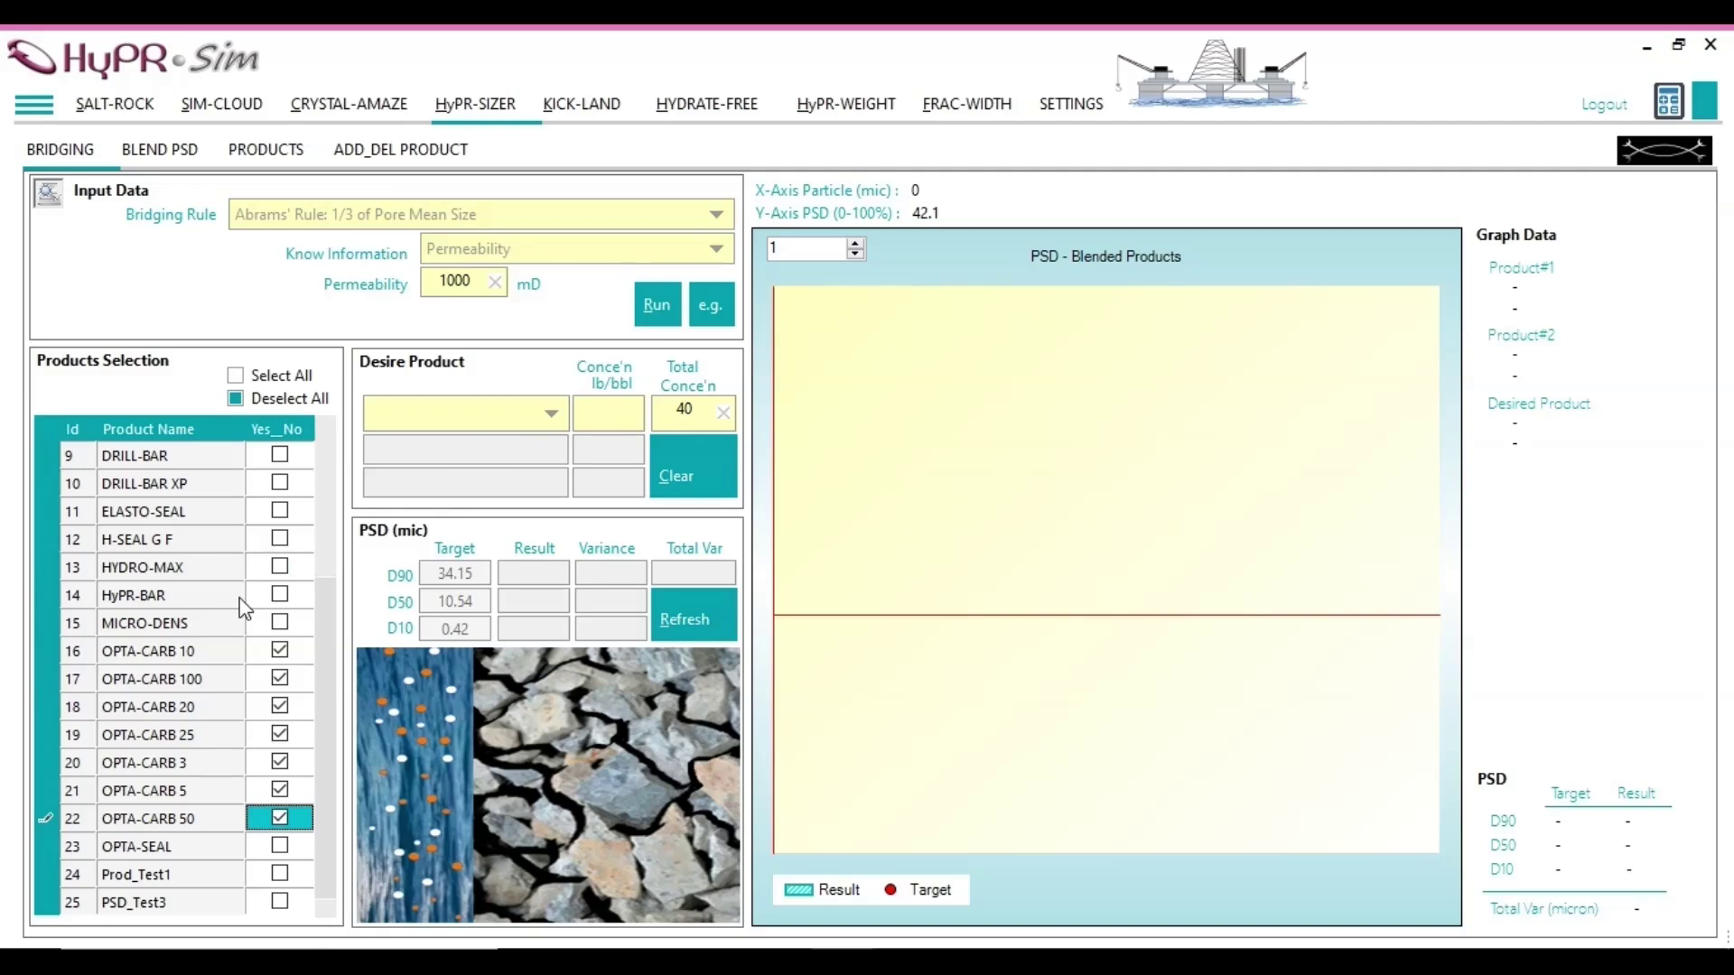
- Run the blend calculation and list blends, led by OPTA-CARB 10 (24) with OPTA-CARB 5 (16)
left_click(656, 307)
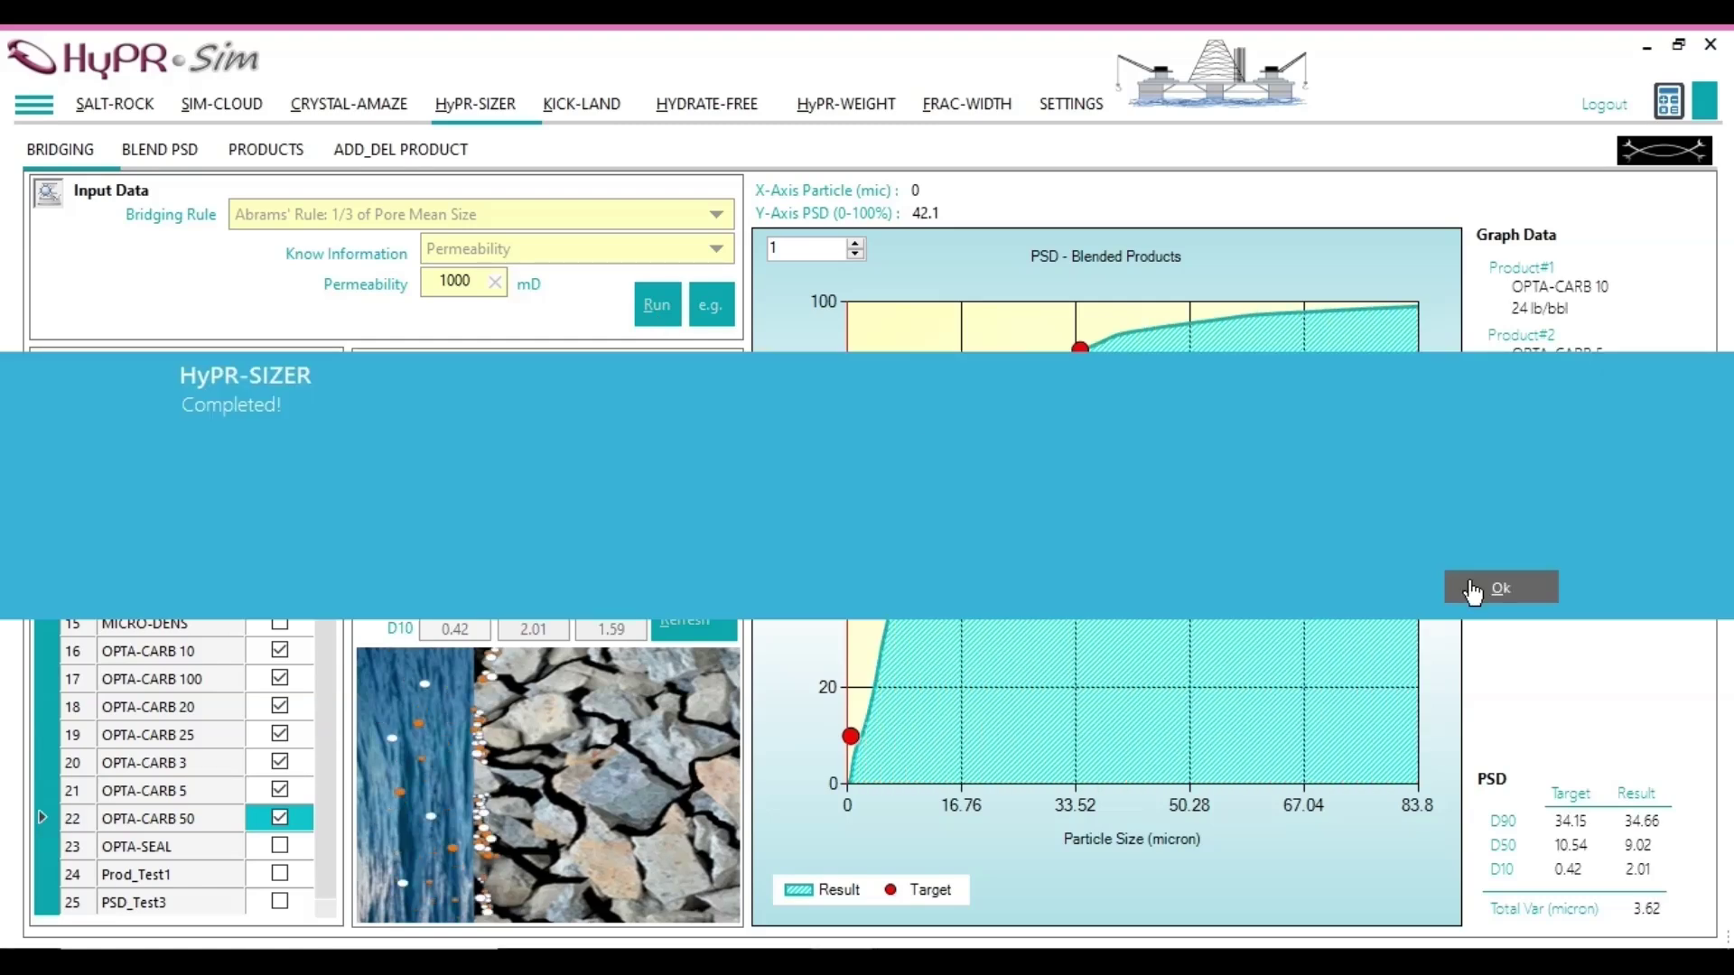
left_click(1486, 589)
left_click(156, 149)
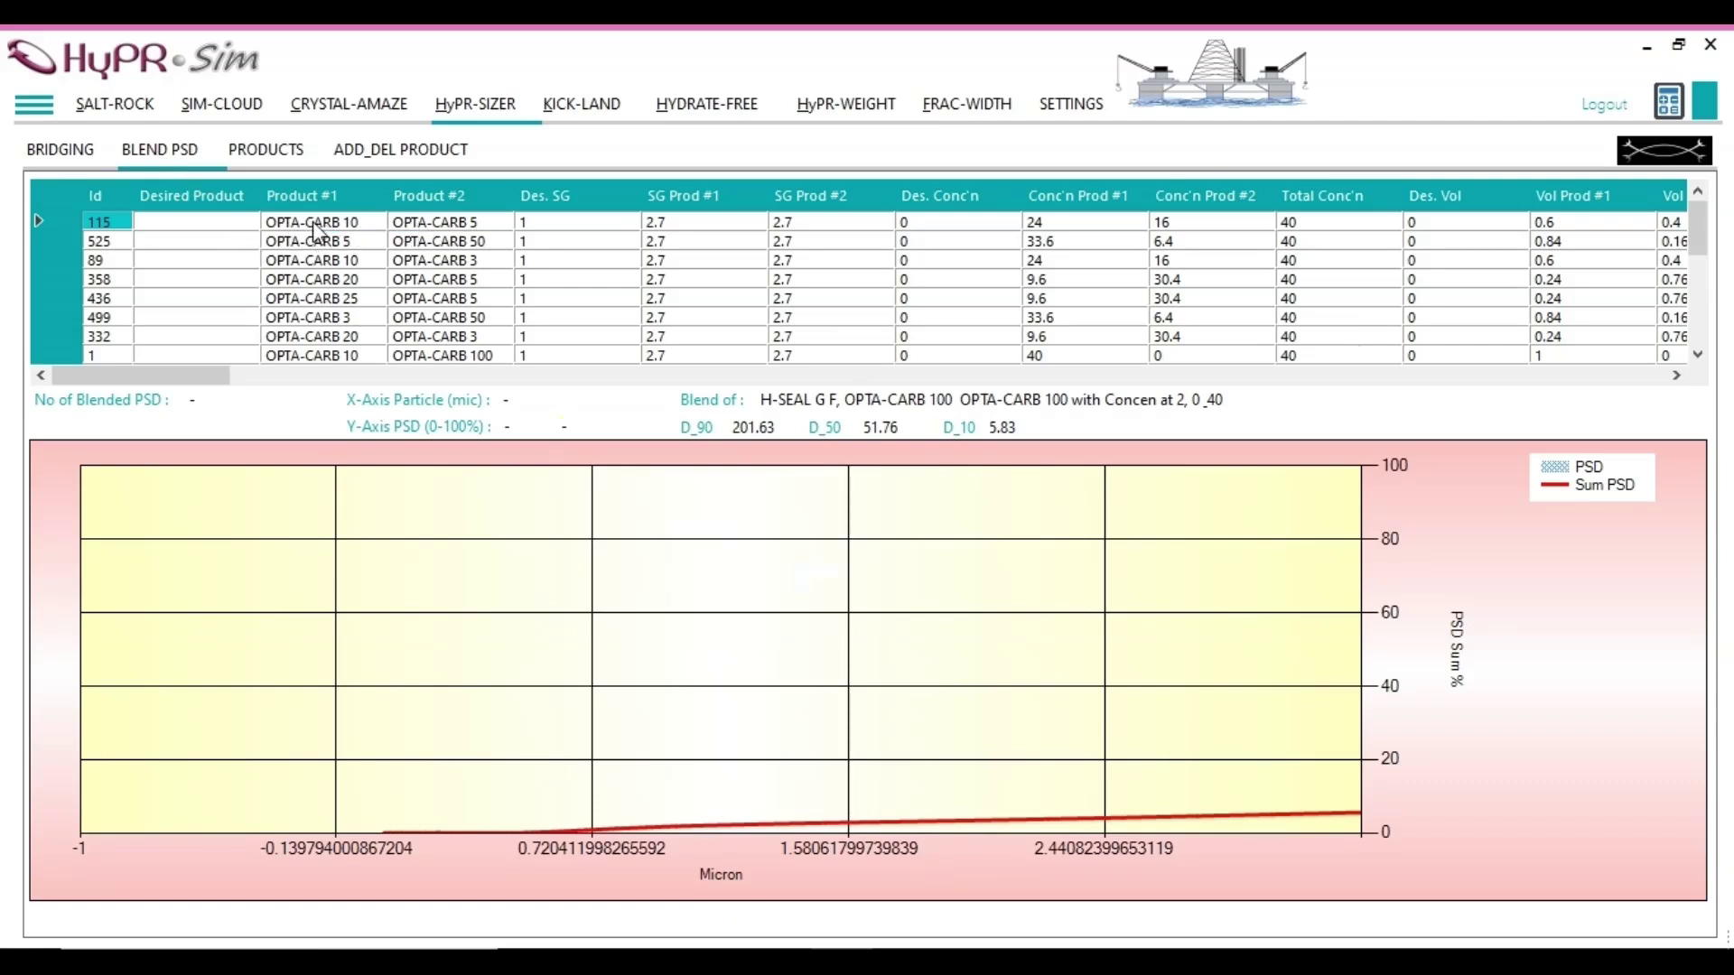
left_click(59, 149)
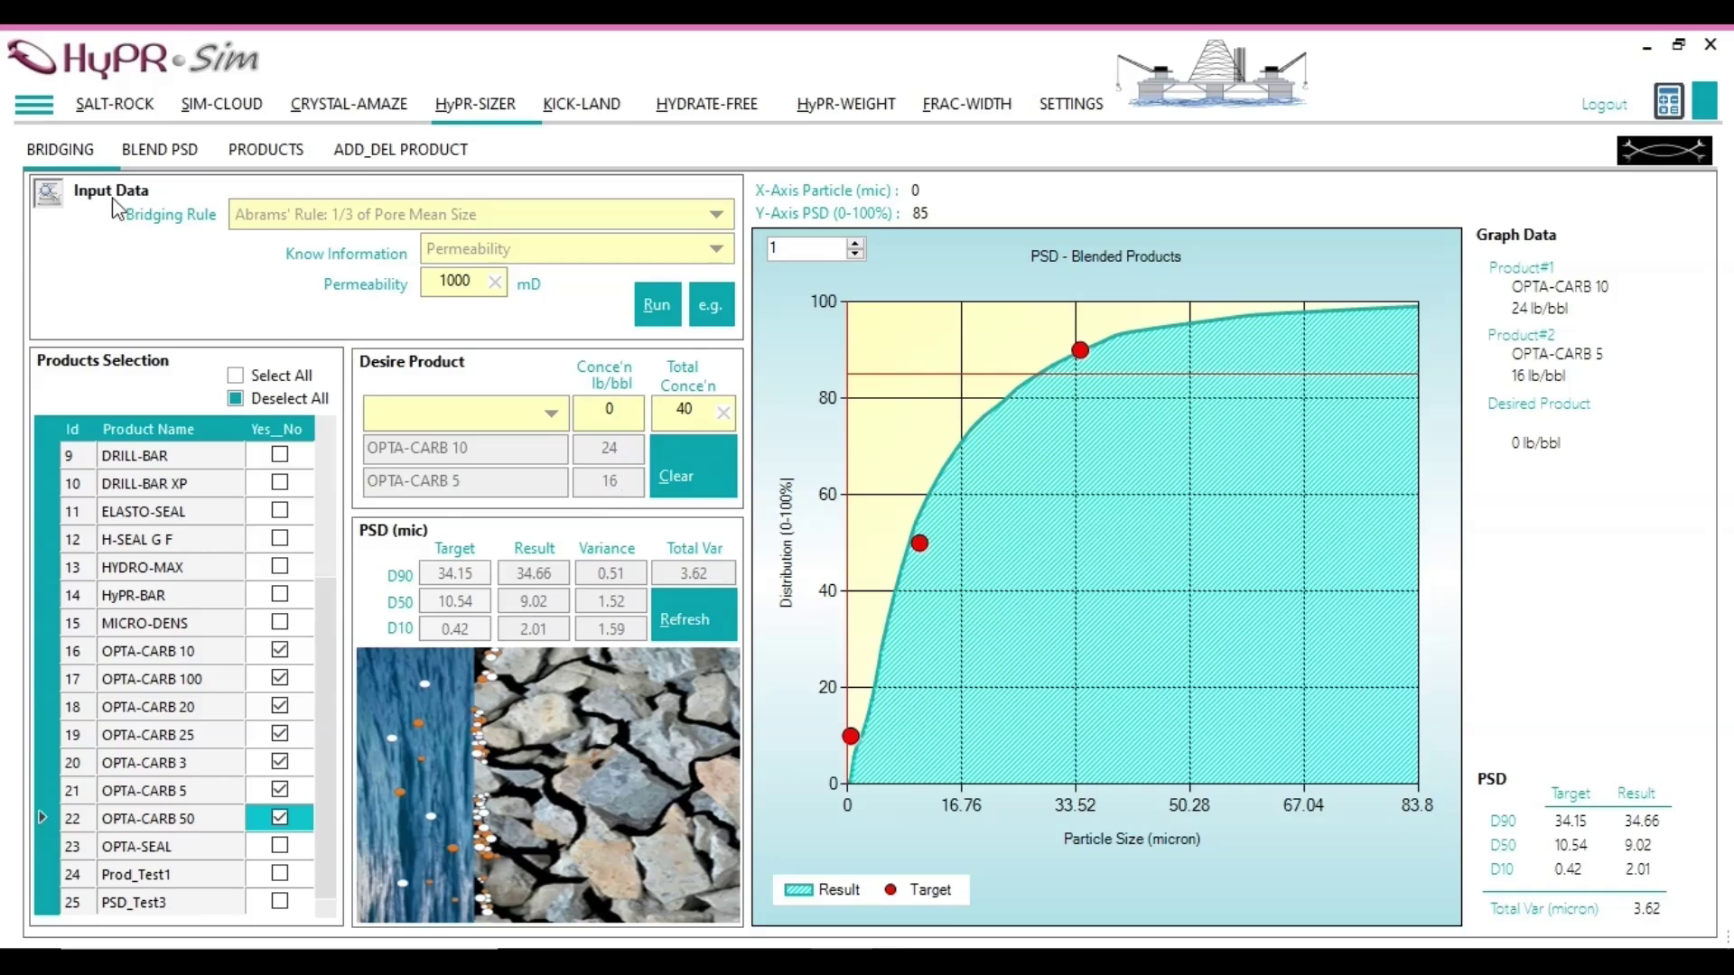
left_click(147, 153)
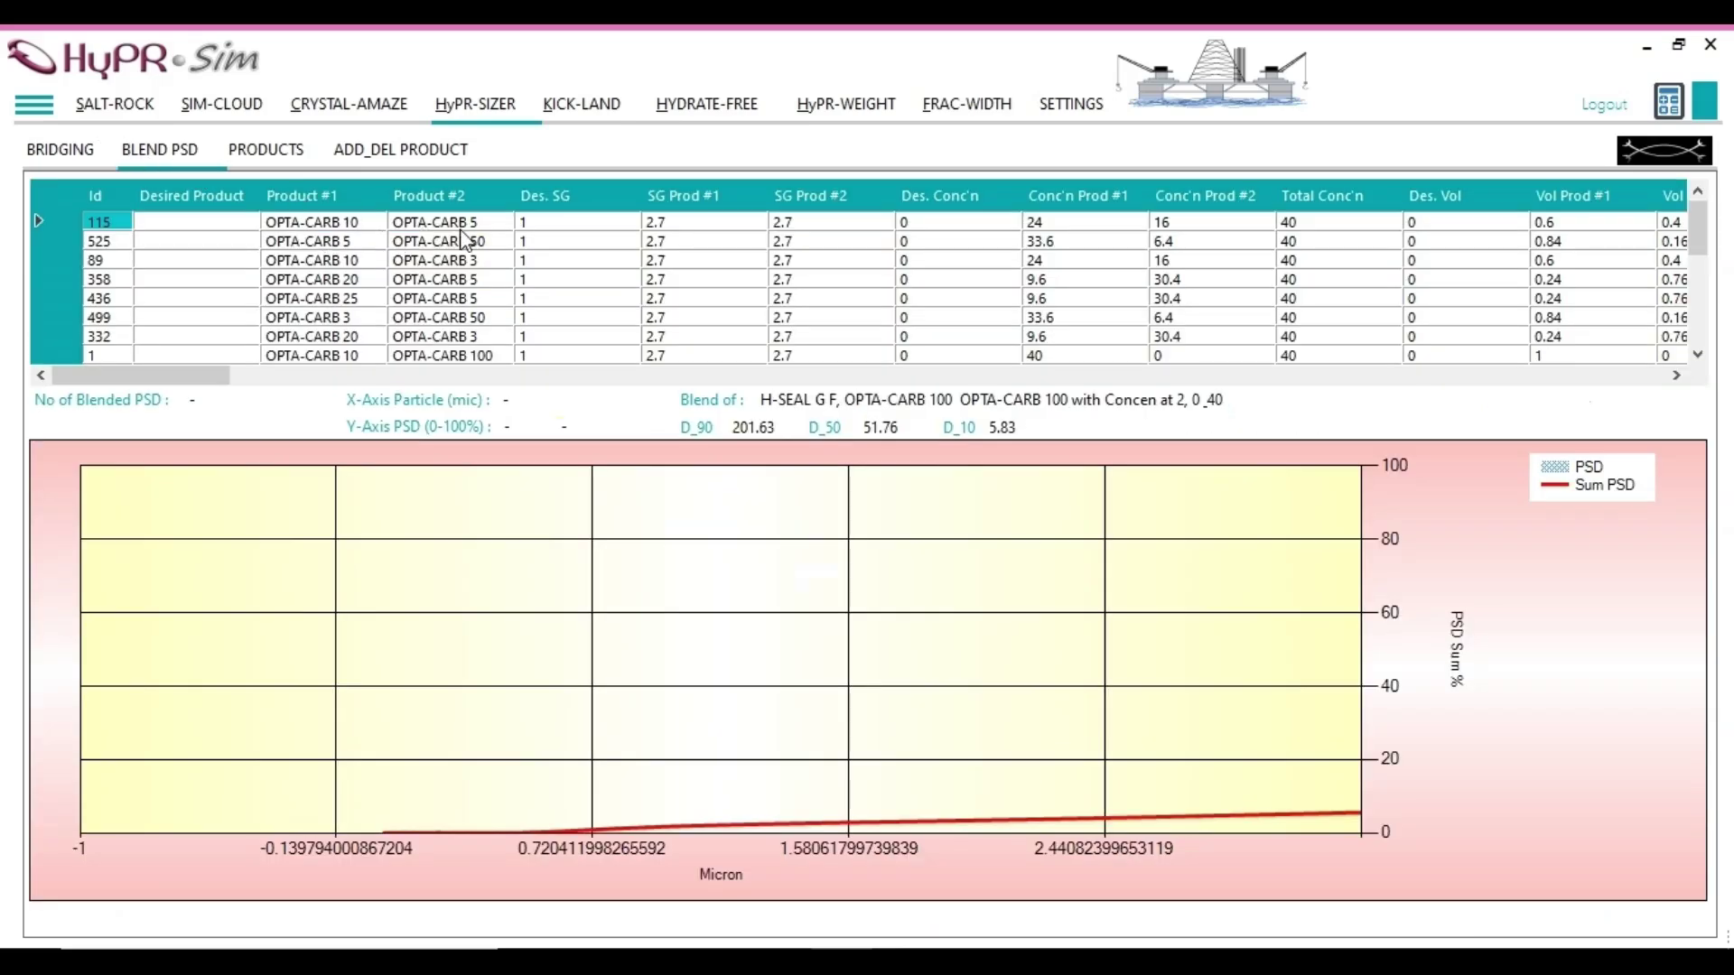
left_click(72, 151)
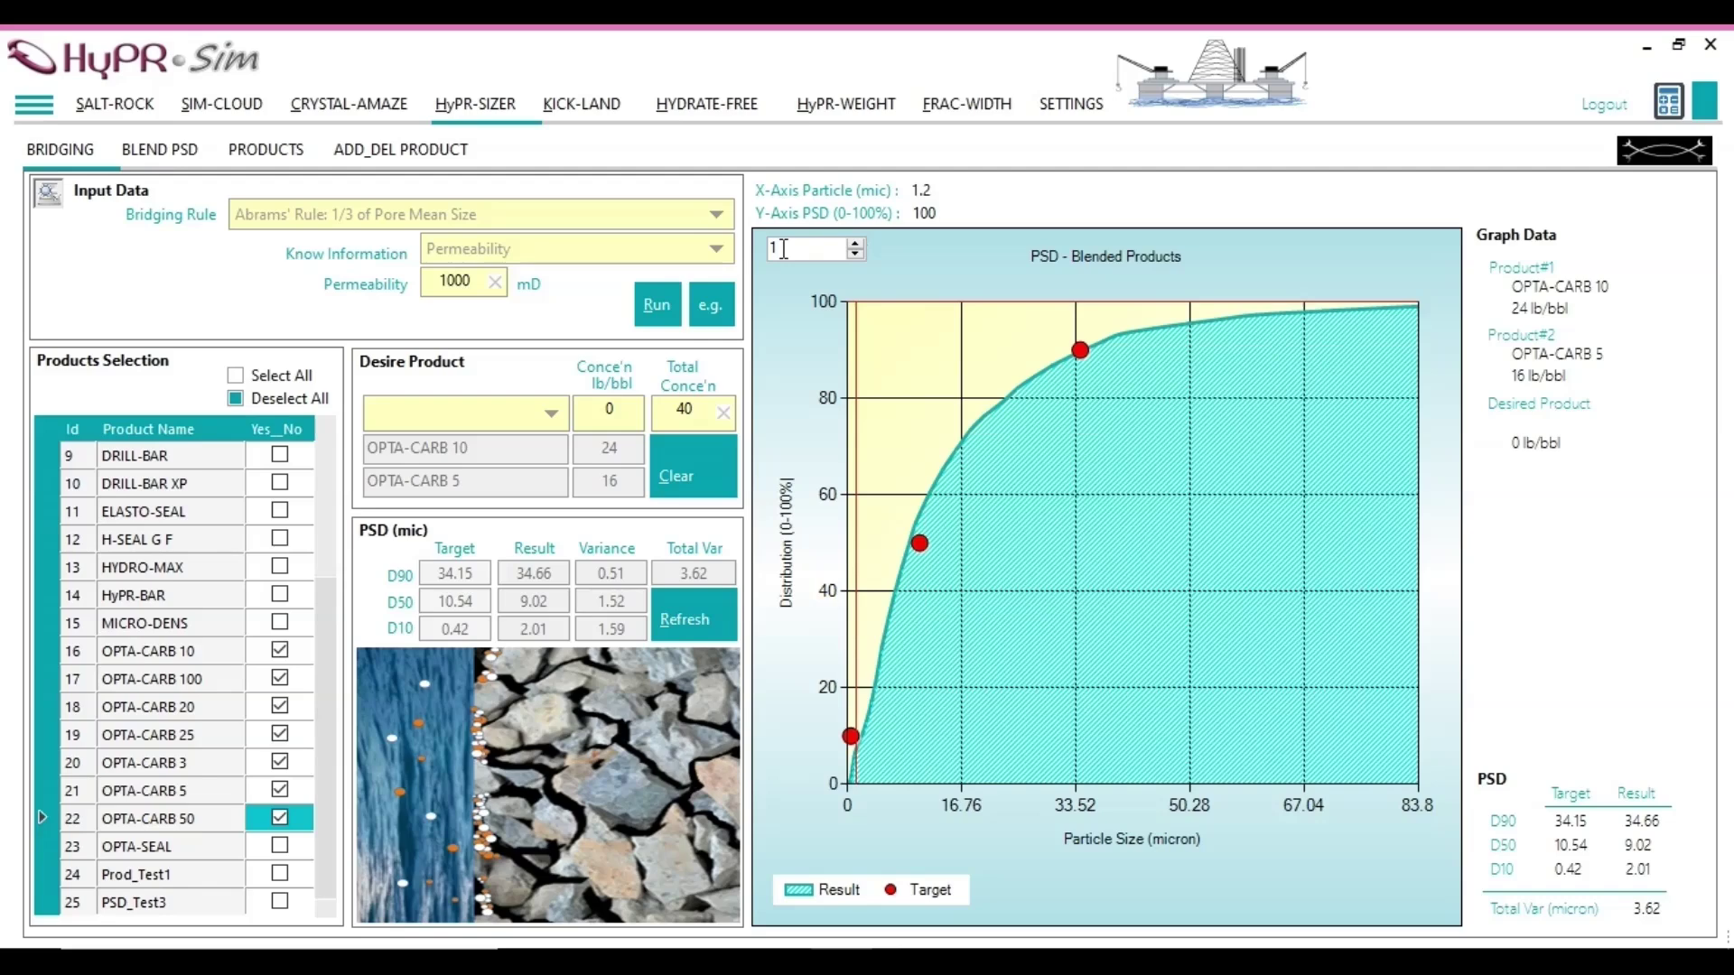
- Step the chart to blend 3, OPTA-CARB 10 (24) with OPTA-CARB 3 (16 lb/bbl)
scroll(784, 249, "up", 1)
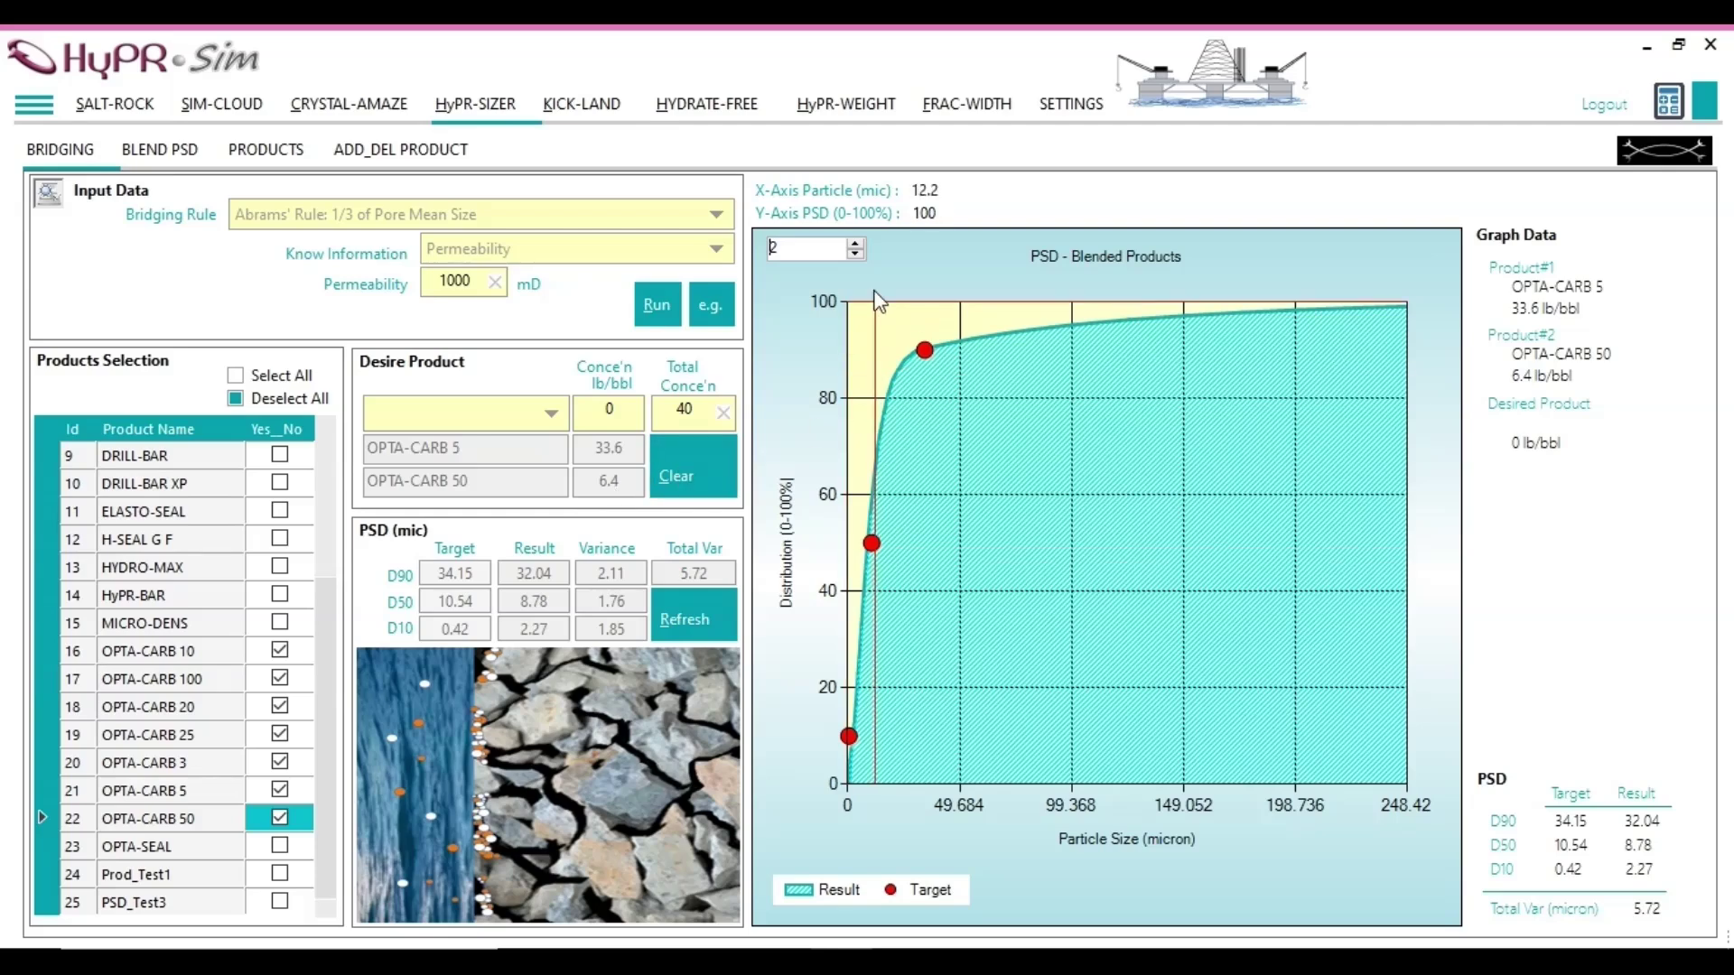
left_click(856, 242)
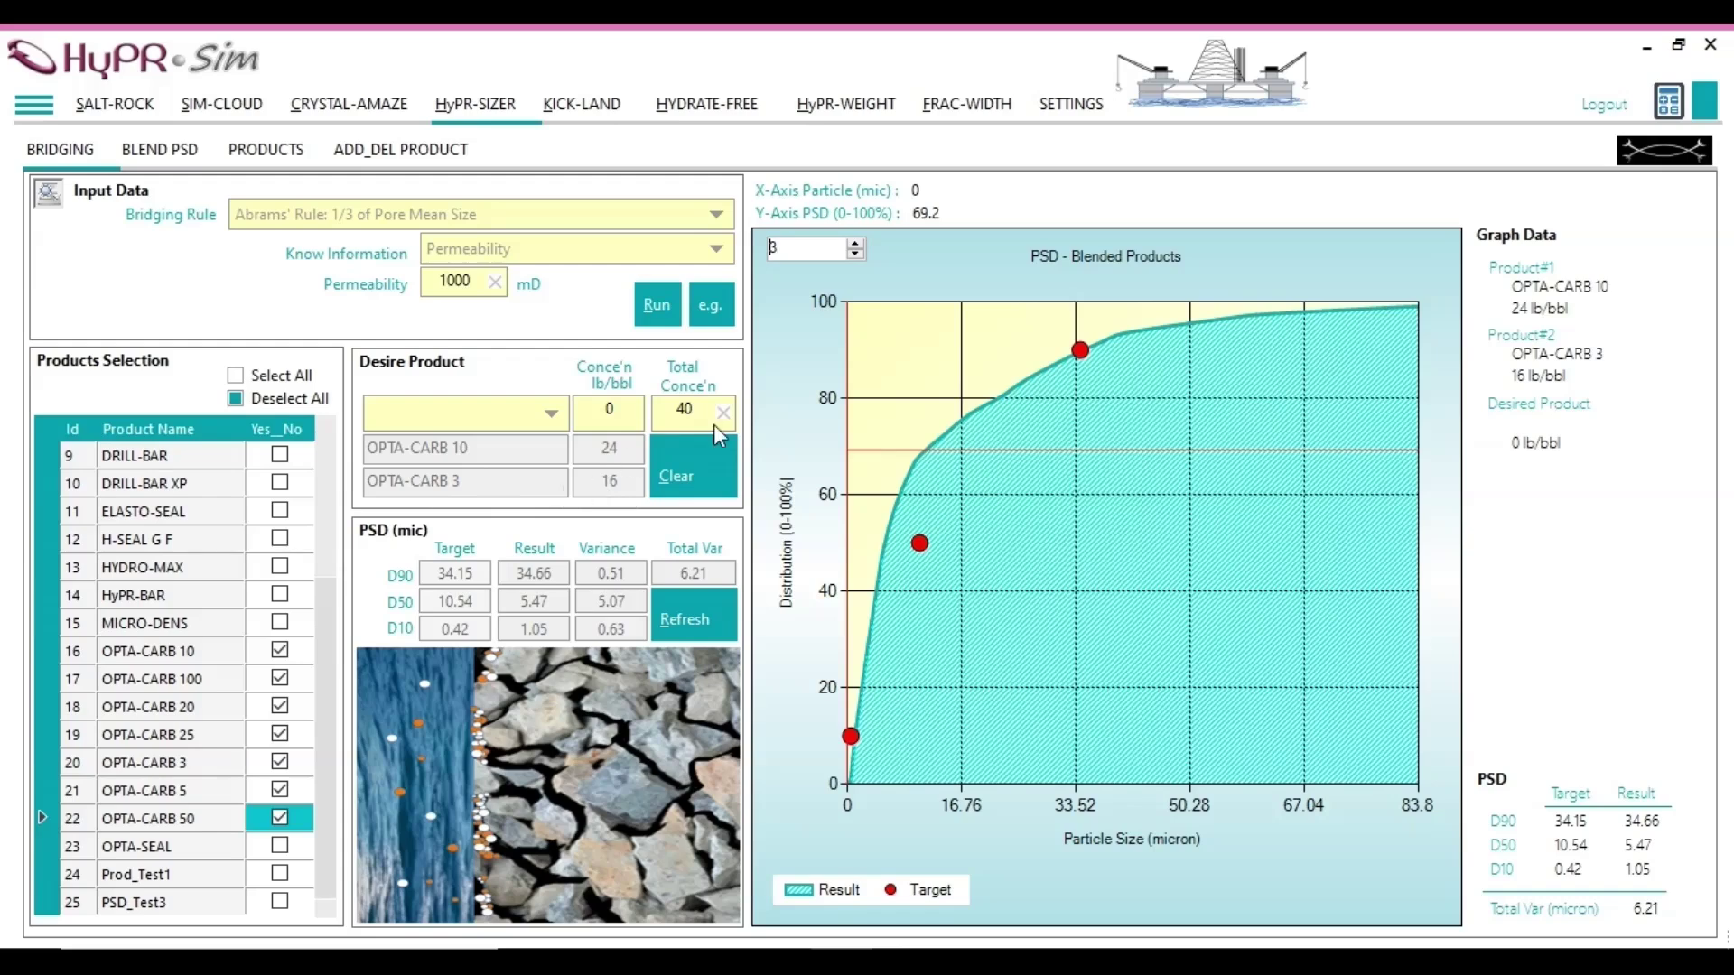
- Set the chart's blend number back to 1, OPTA-CARB 10 with OPTA-CARB 5 (variance 3.62)
left_click(787, 251)
type("21")
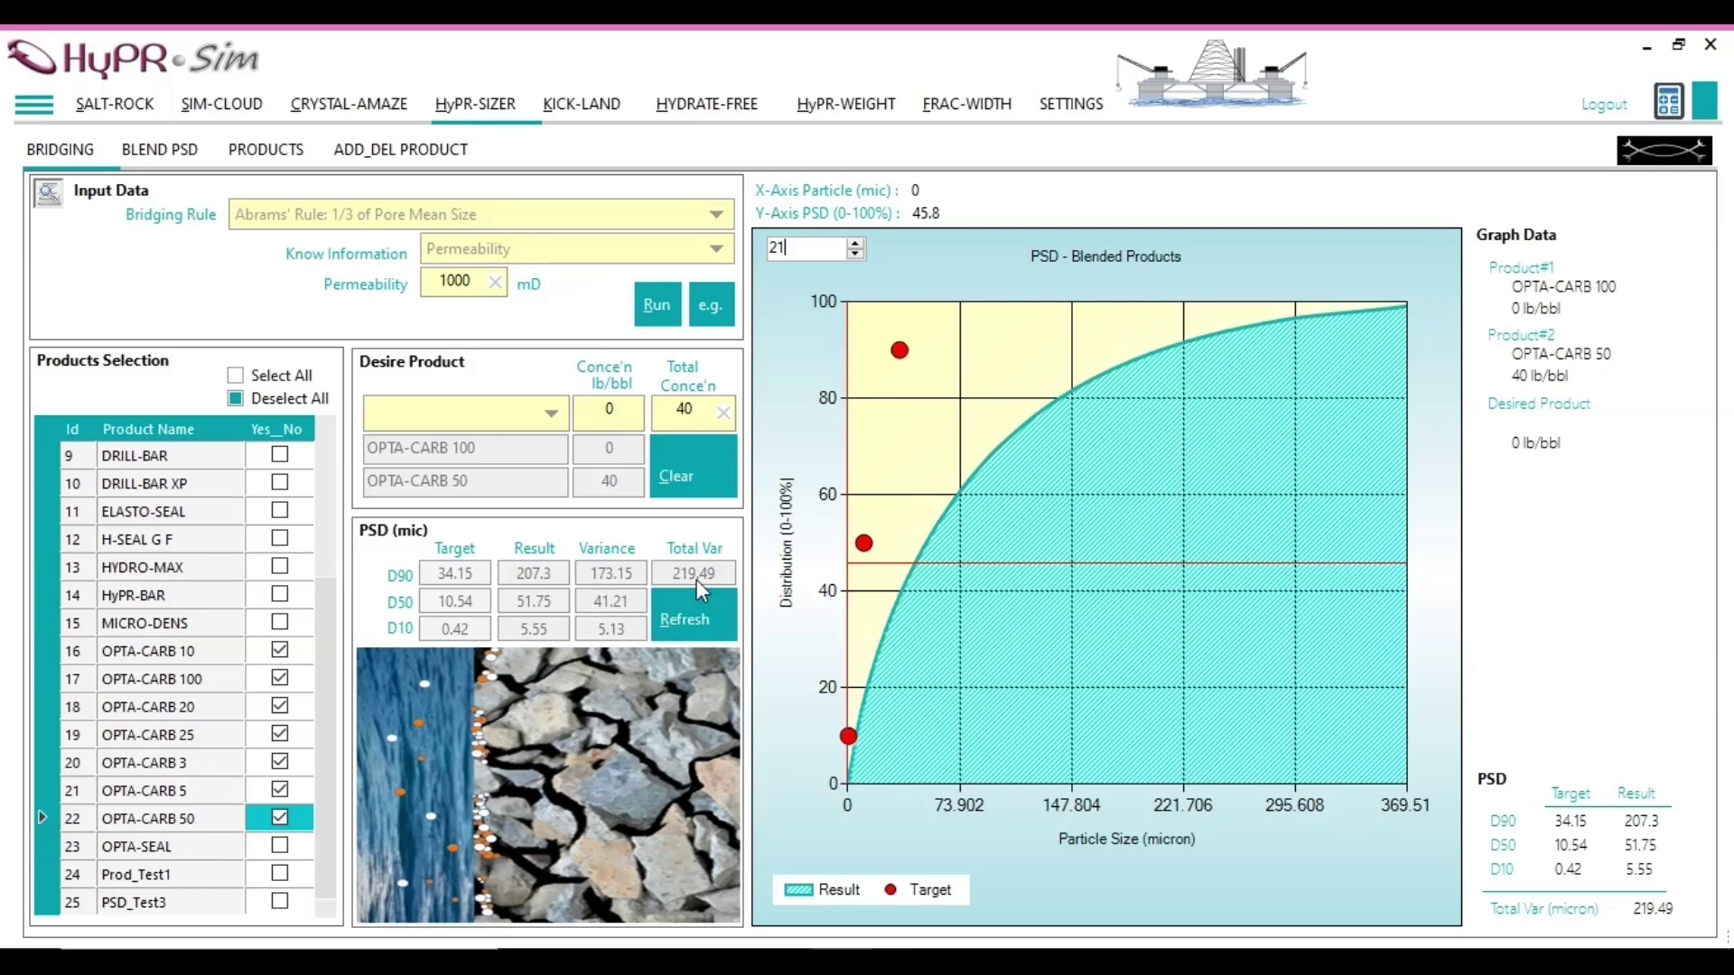
double_click(809, 250)
type("1")
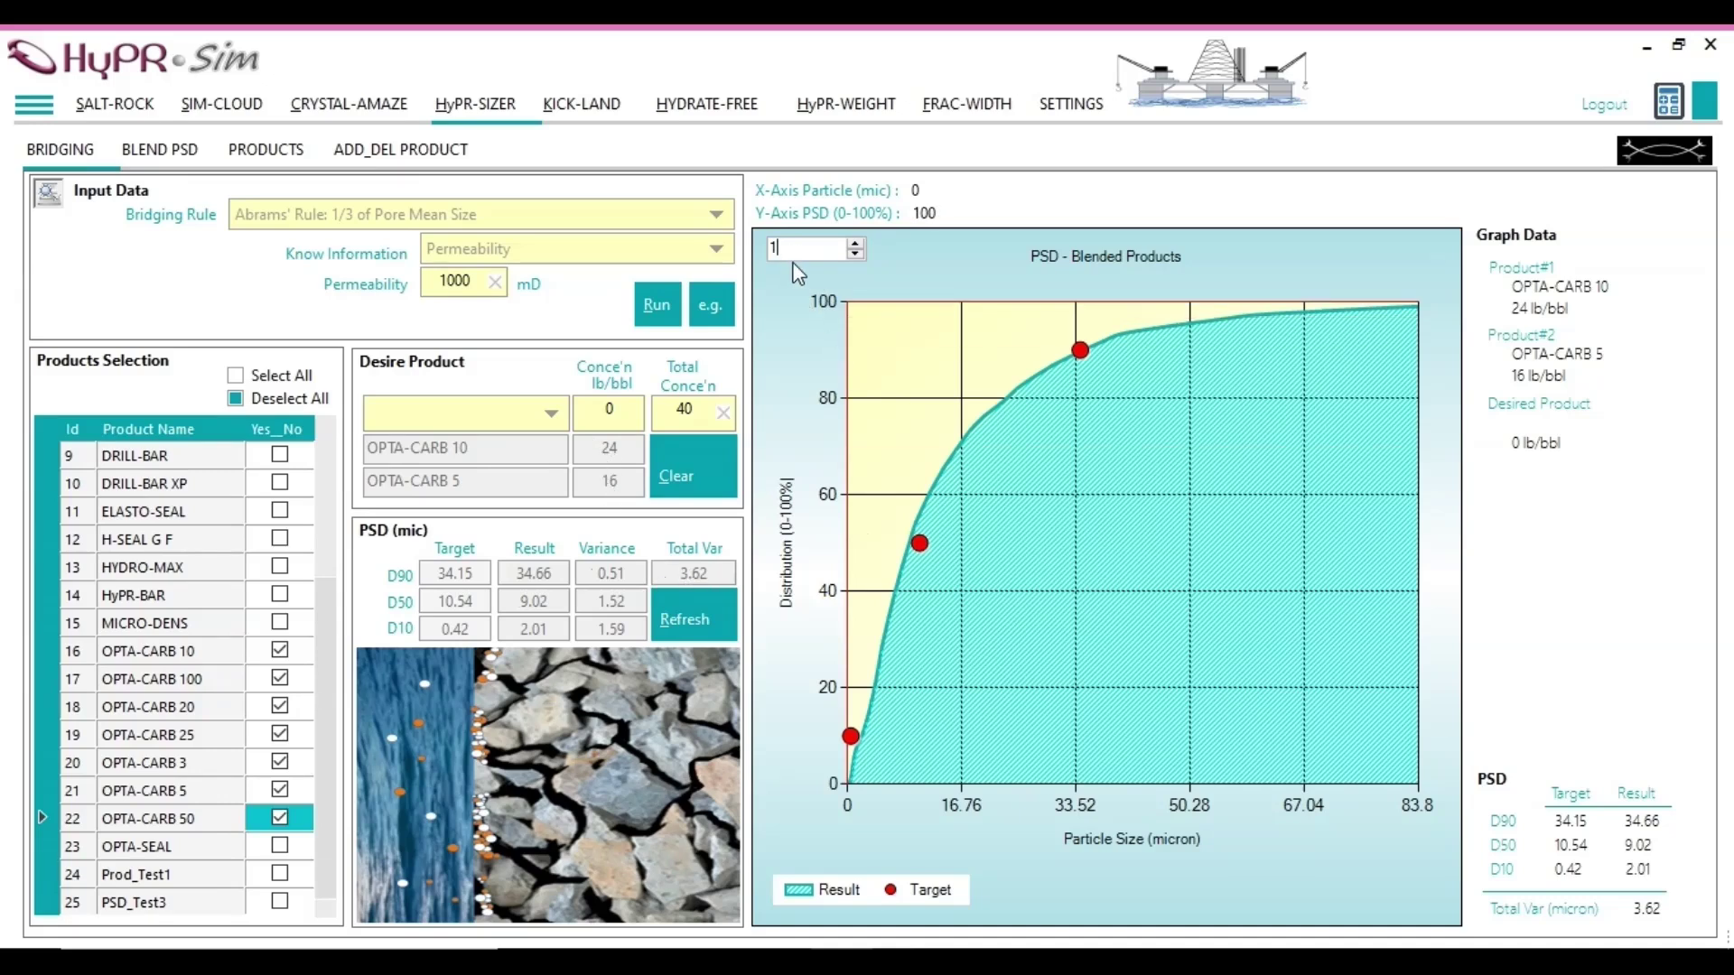
left_click_drag(793, 248, 752, 249)
- Add H-SEAL G F at 2 lb/bbl, total 42, and rerun for OPTA-CARB 10 12.8, OPTA-CARB 5 27.2
left_click(553, 416)
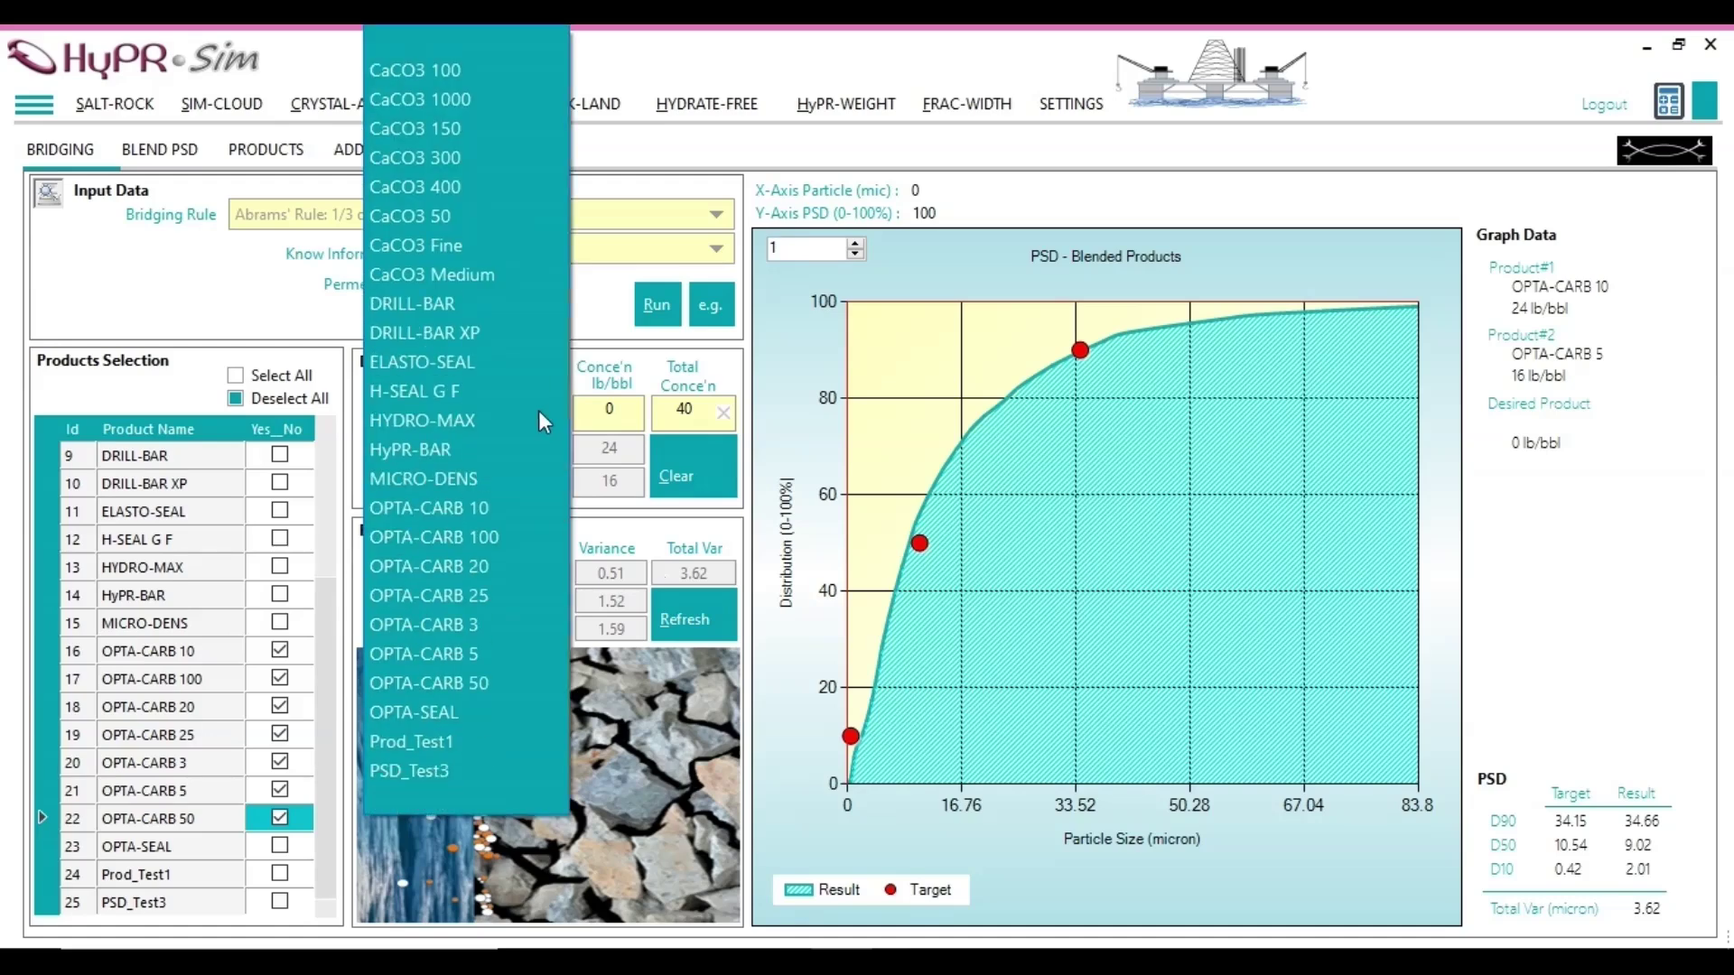
left_click(403, 391)
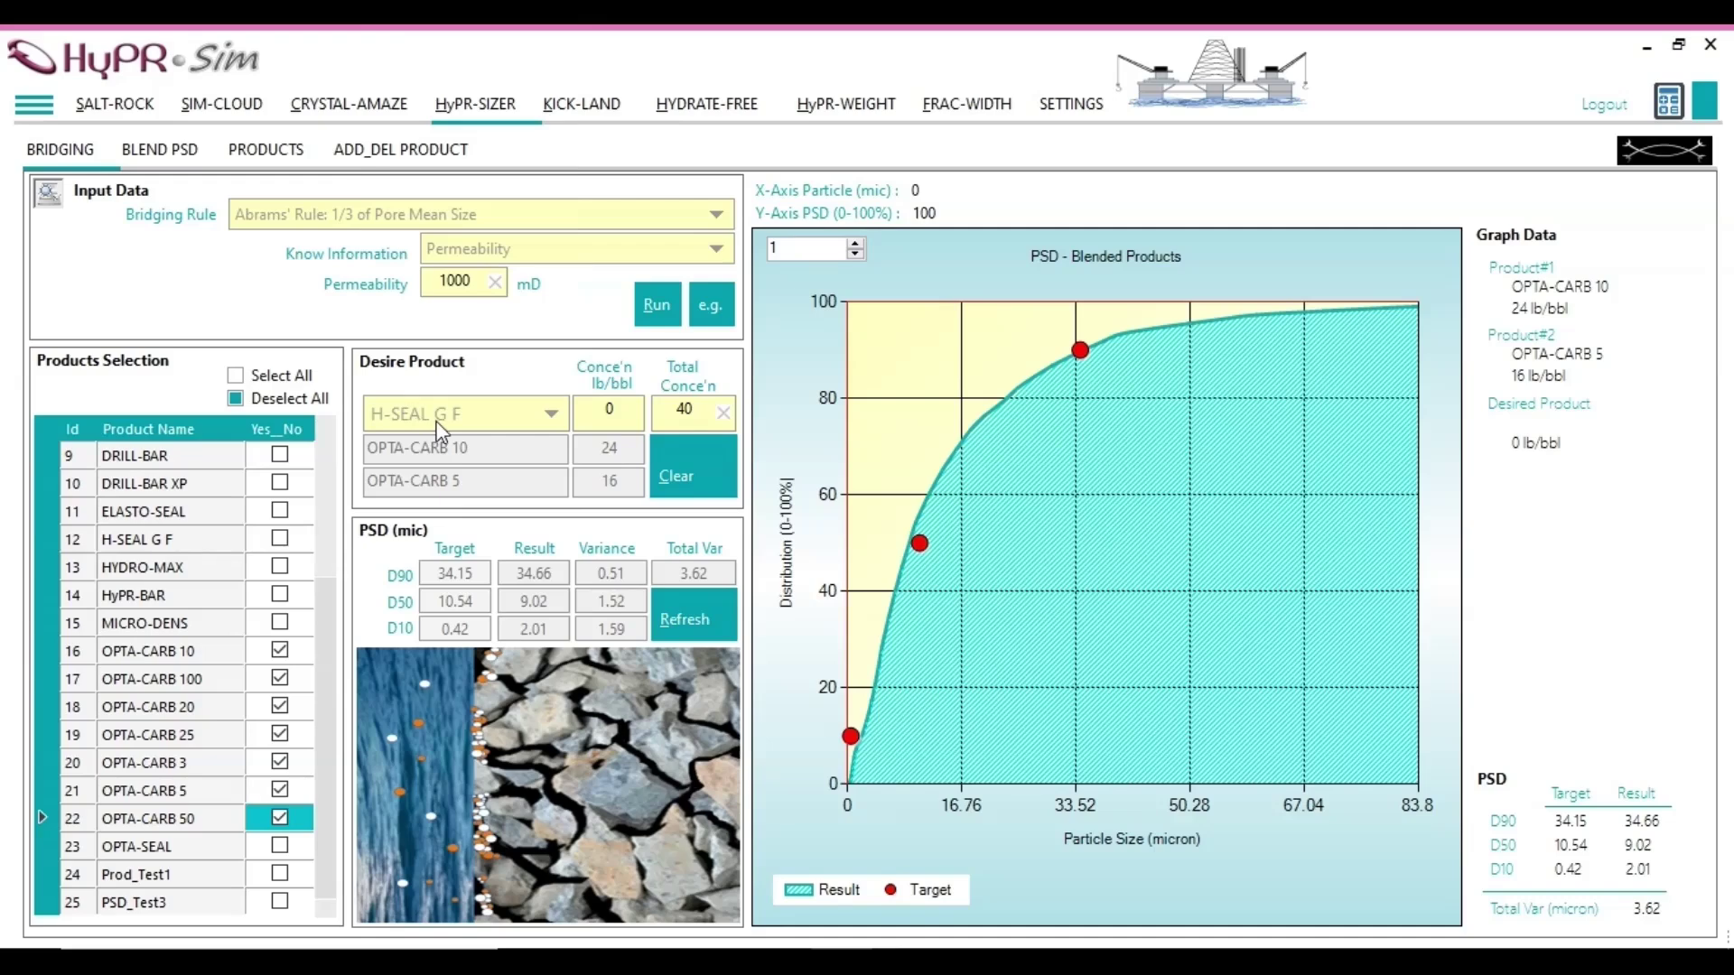
double_click(631, 419)
type("2")
key("Tab")
type("42")
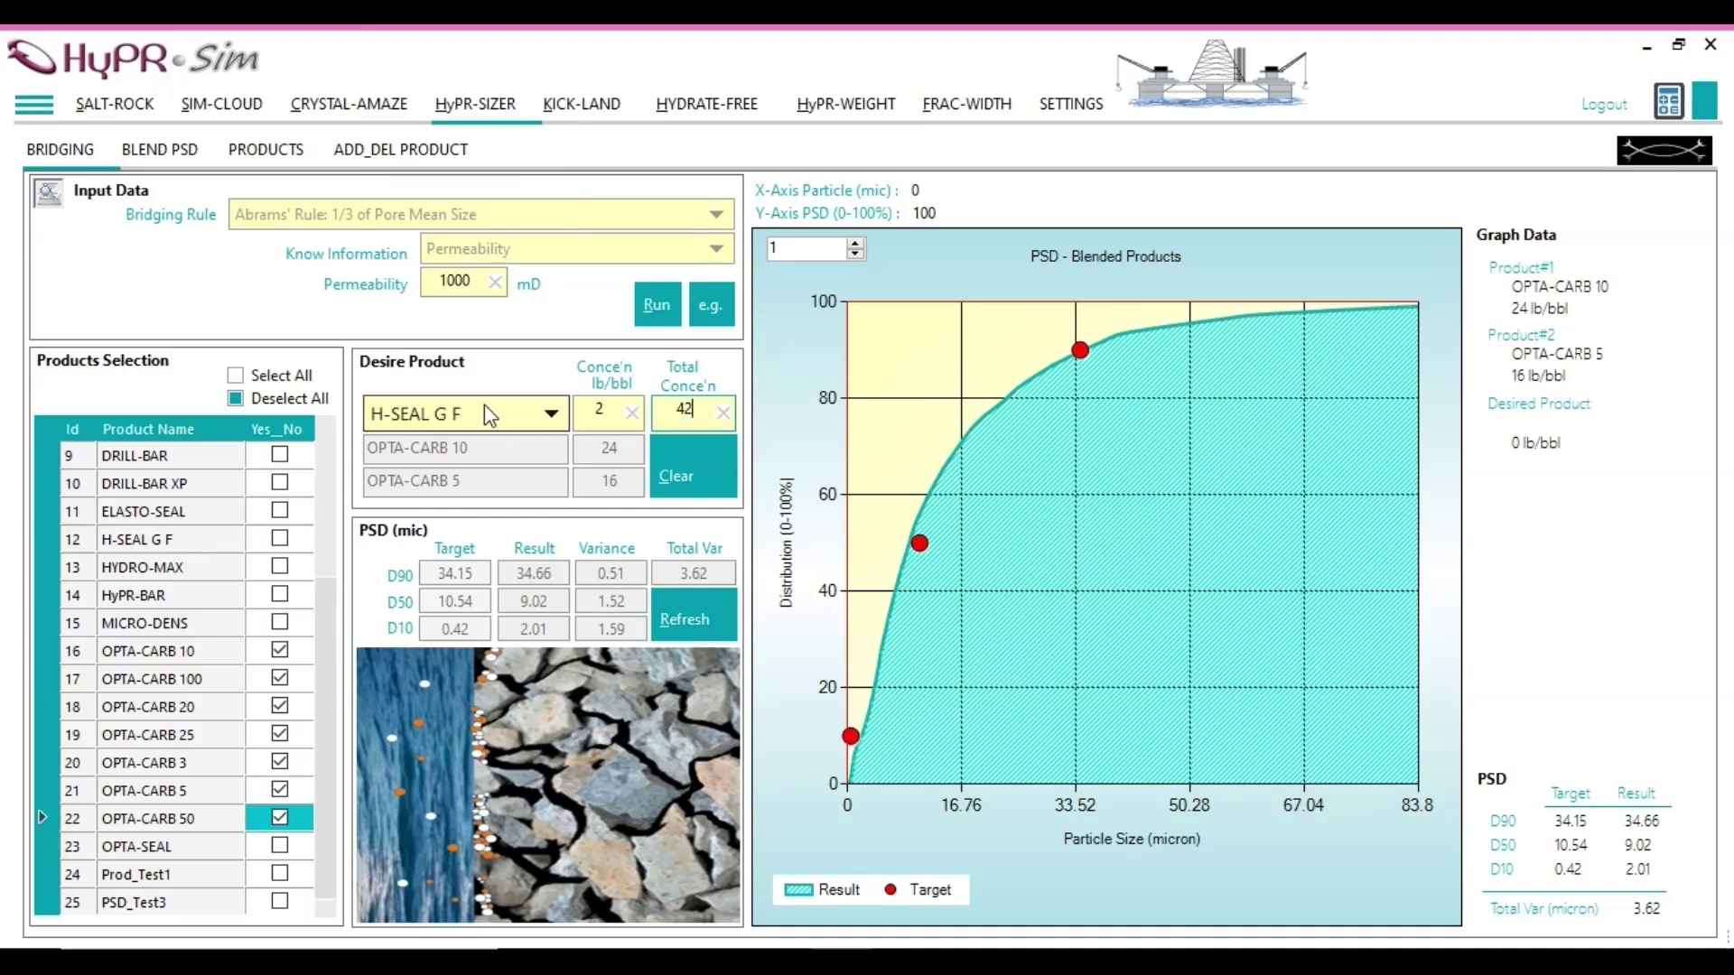
left_click(654, 307)
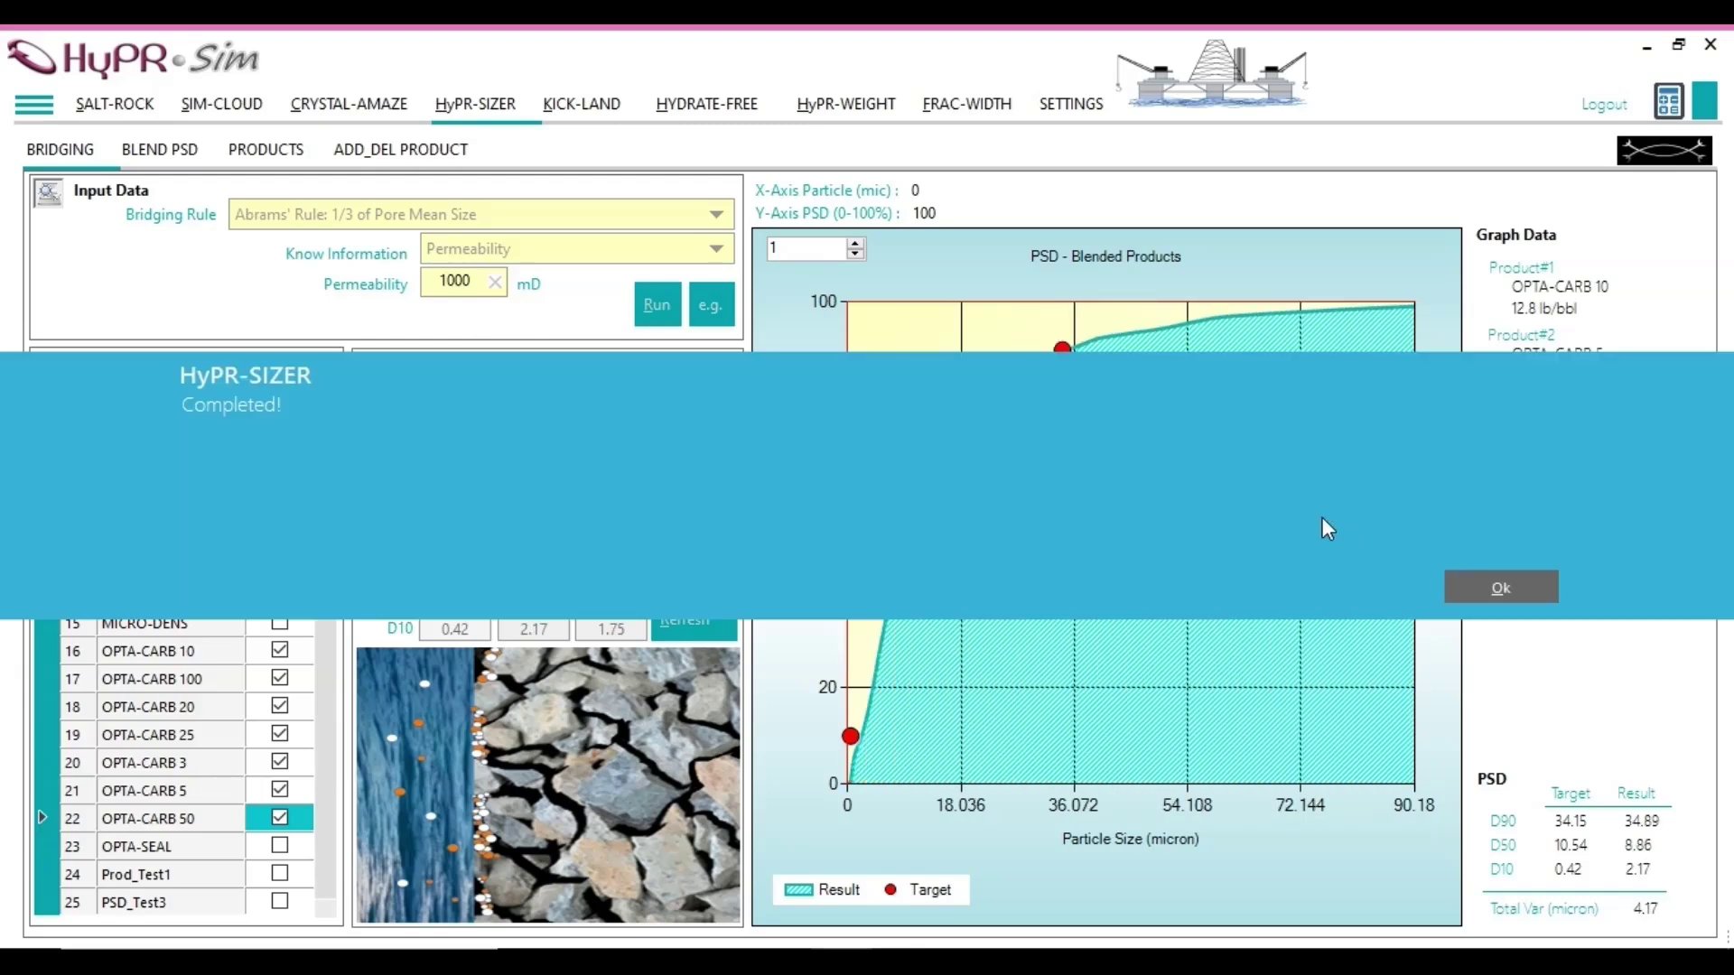
left_click(1499, 588)
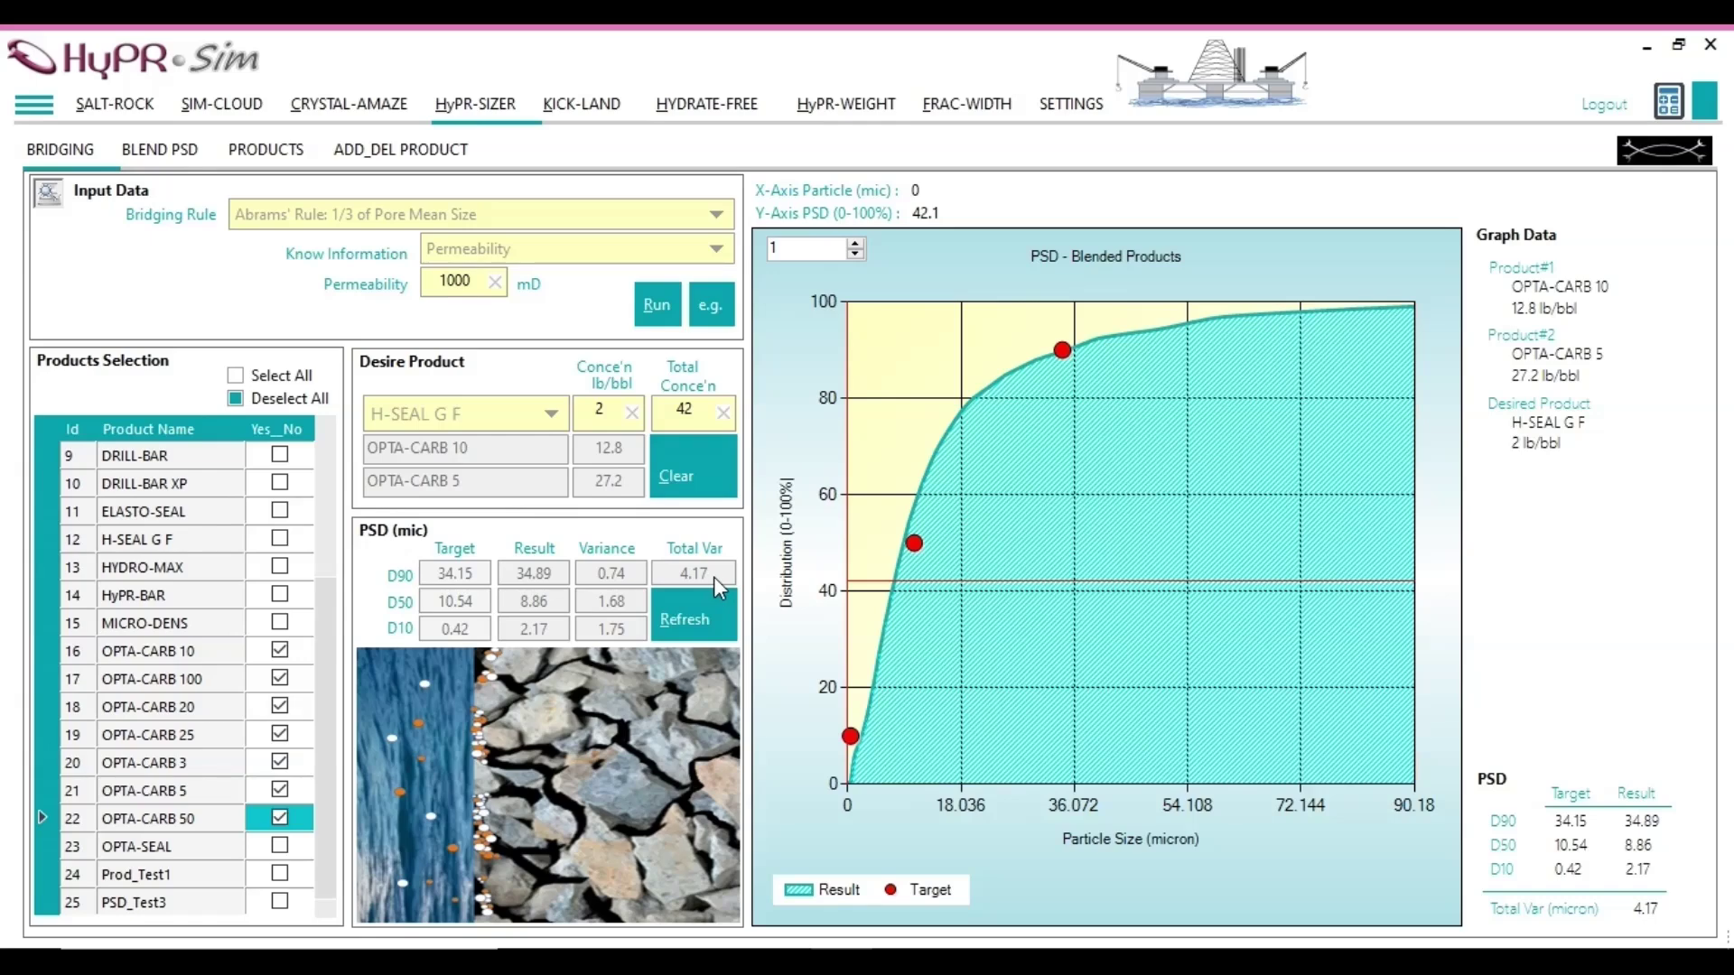
left_click(855, 243)
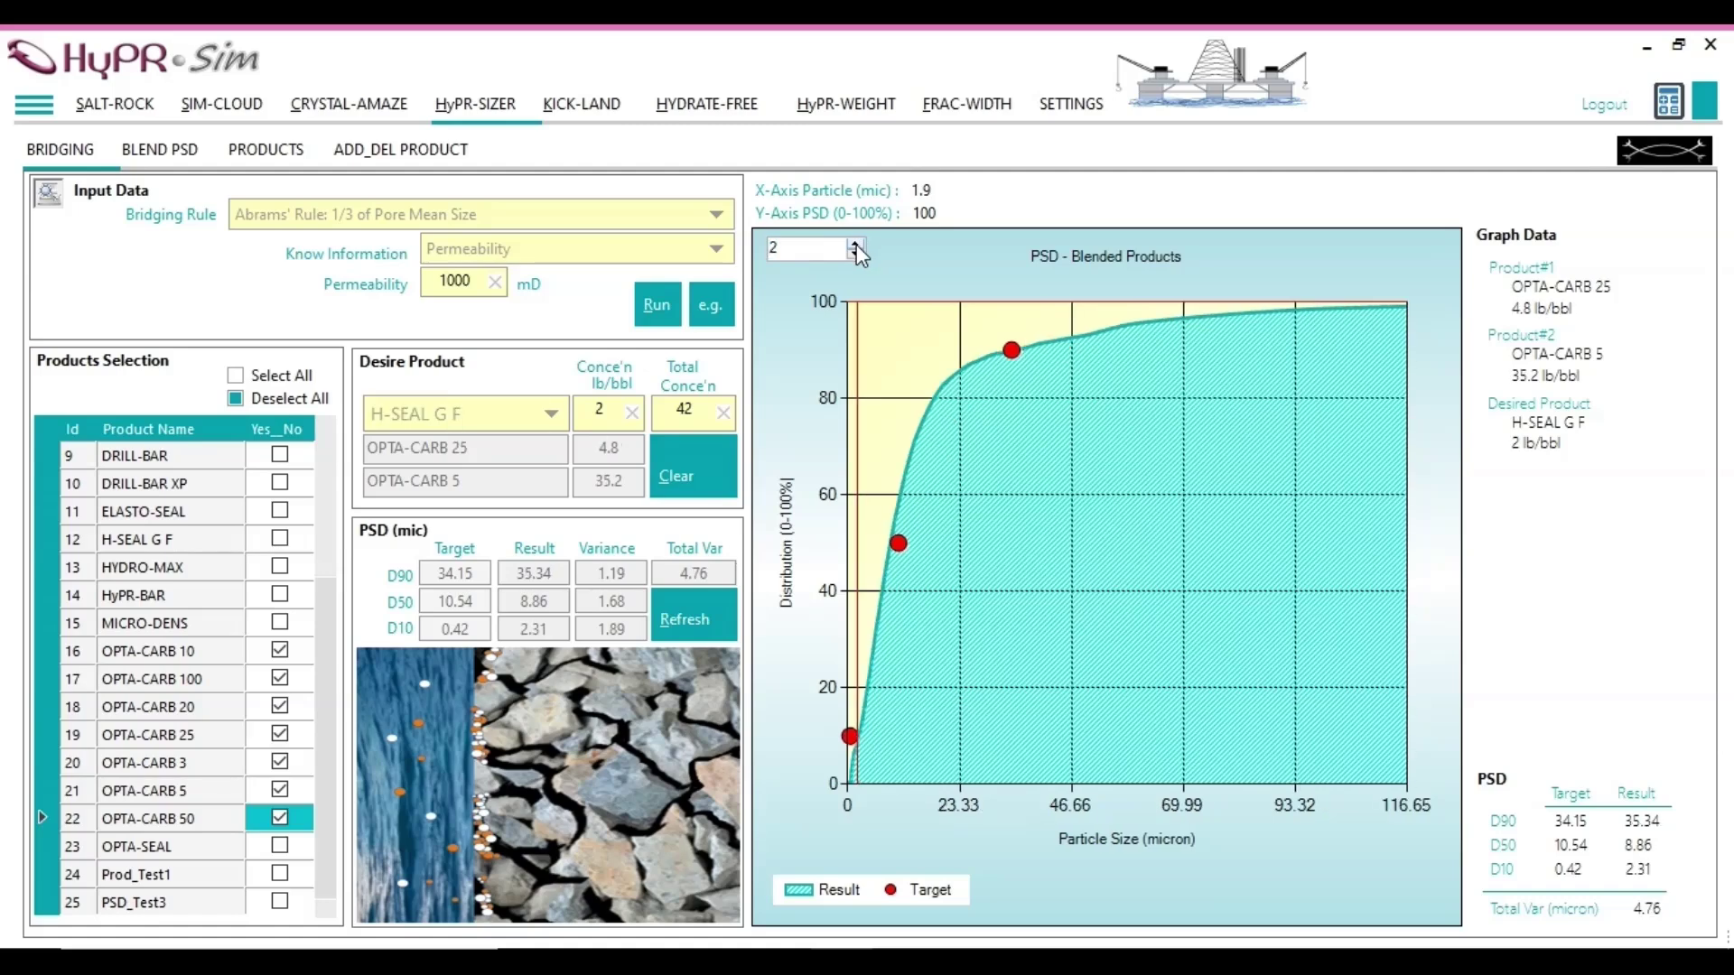
left_click(855, 244)
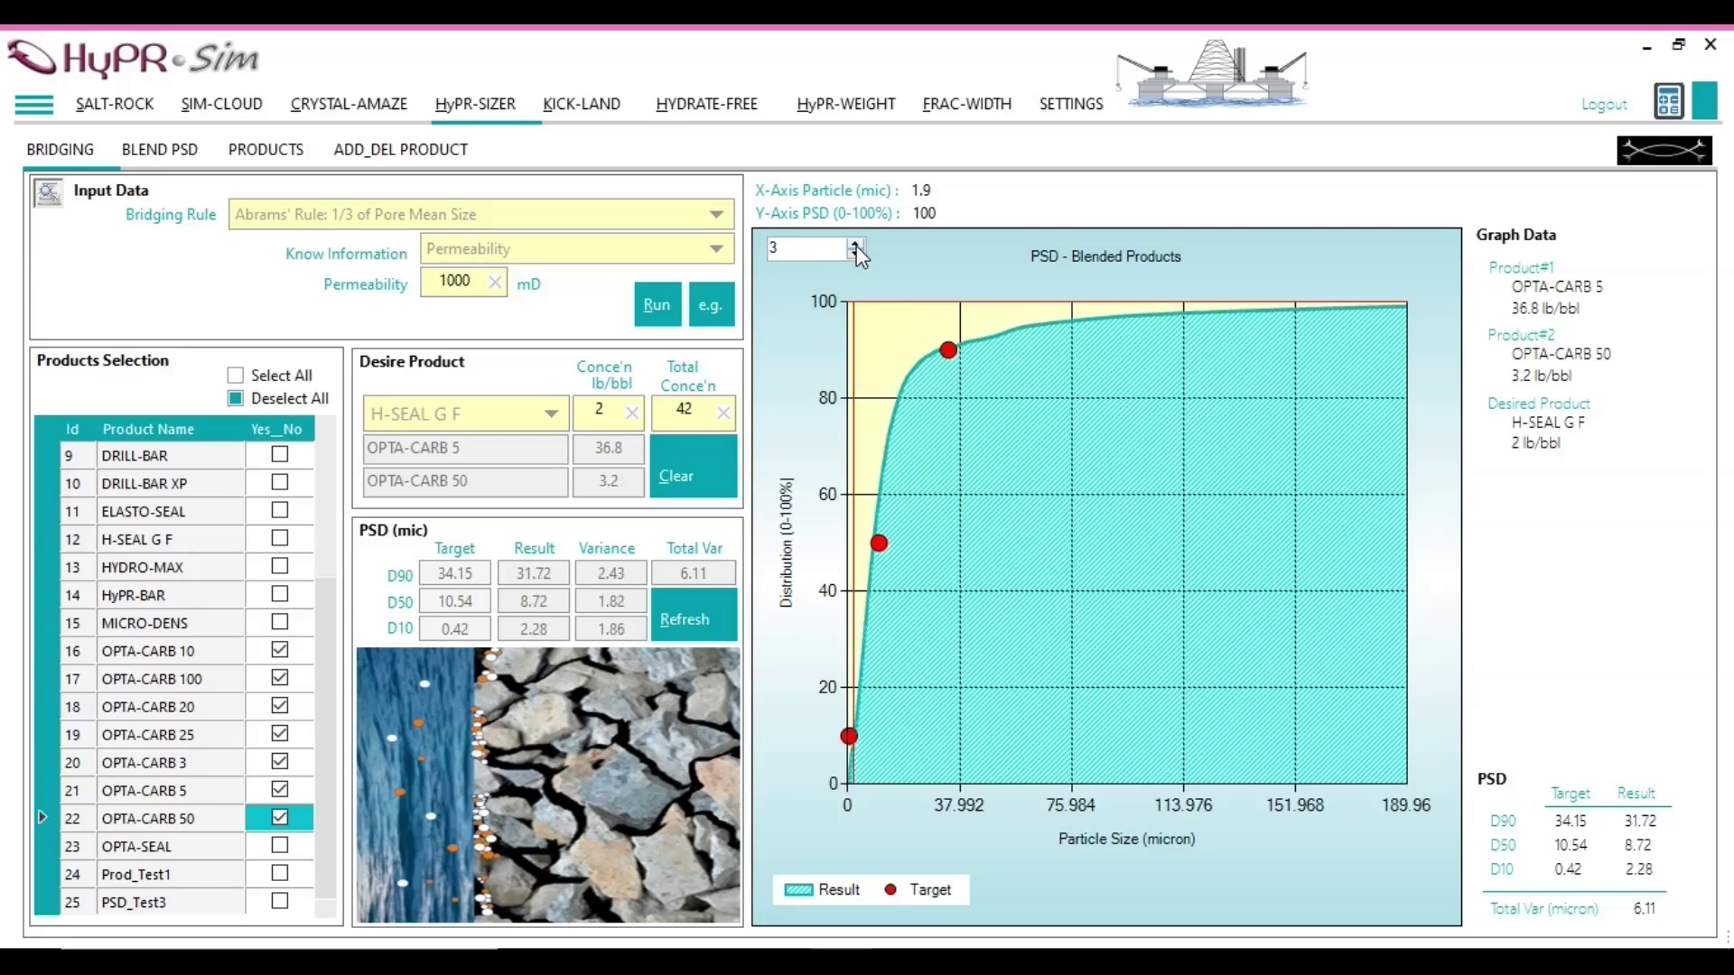
left_click(855, 245)
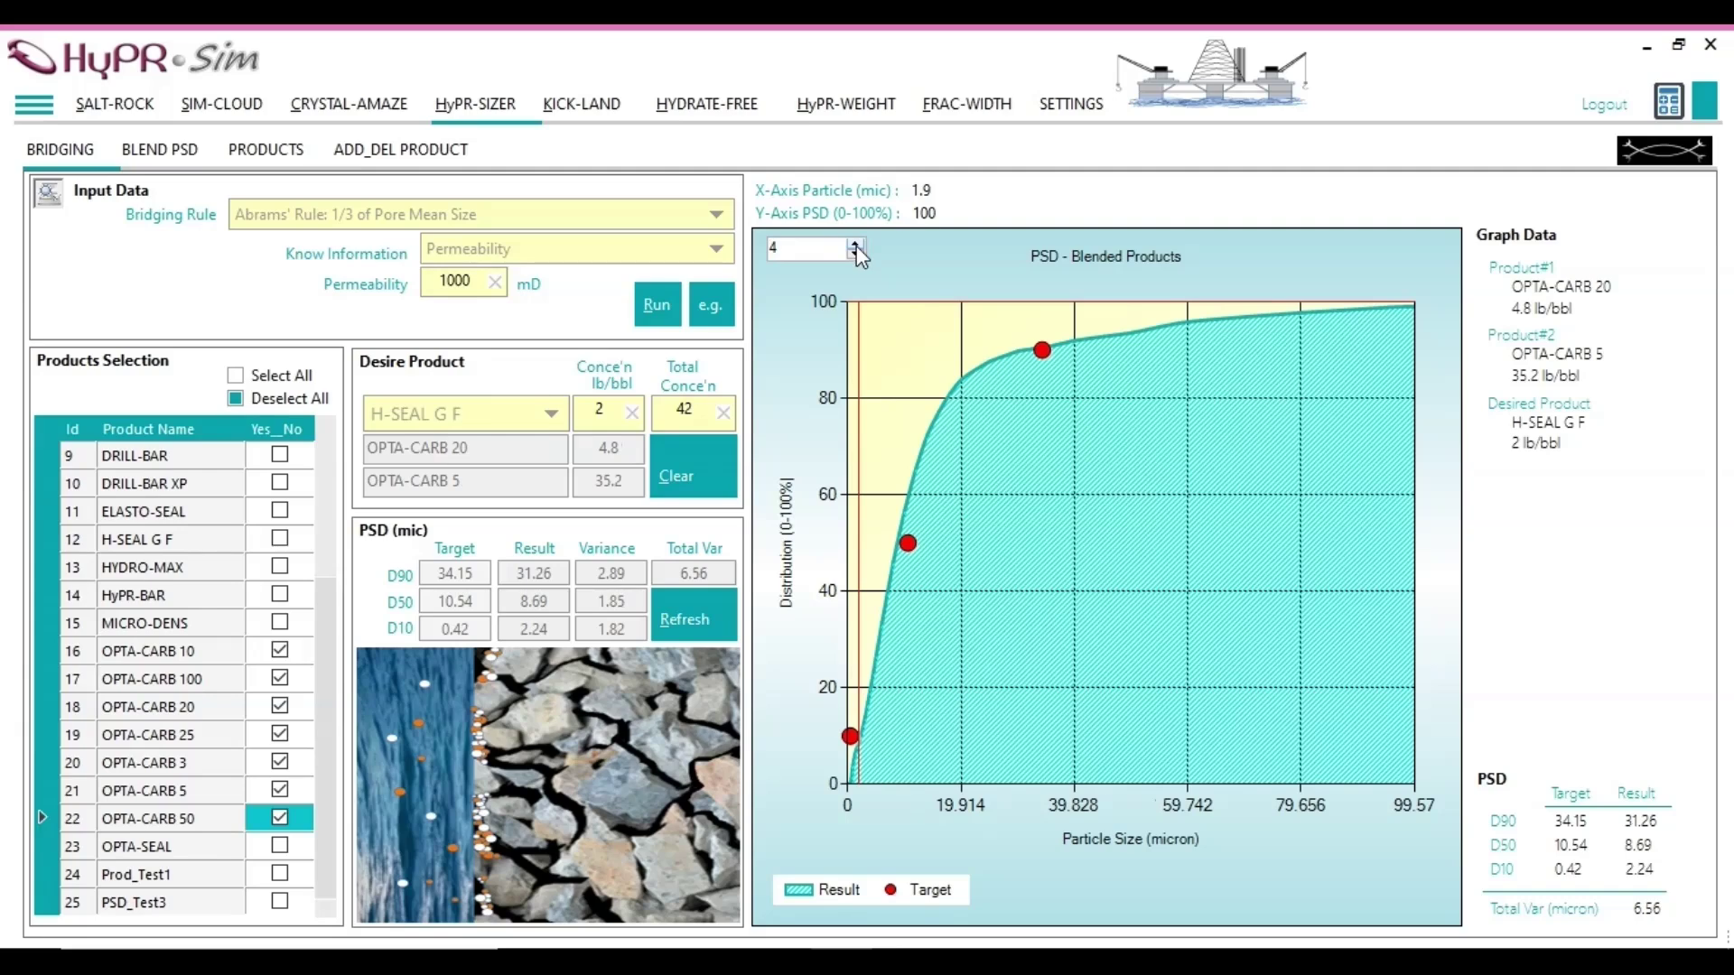
left_click(855, 245)
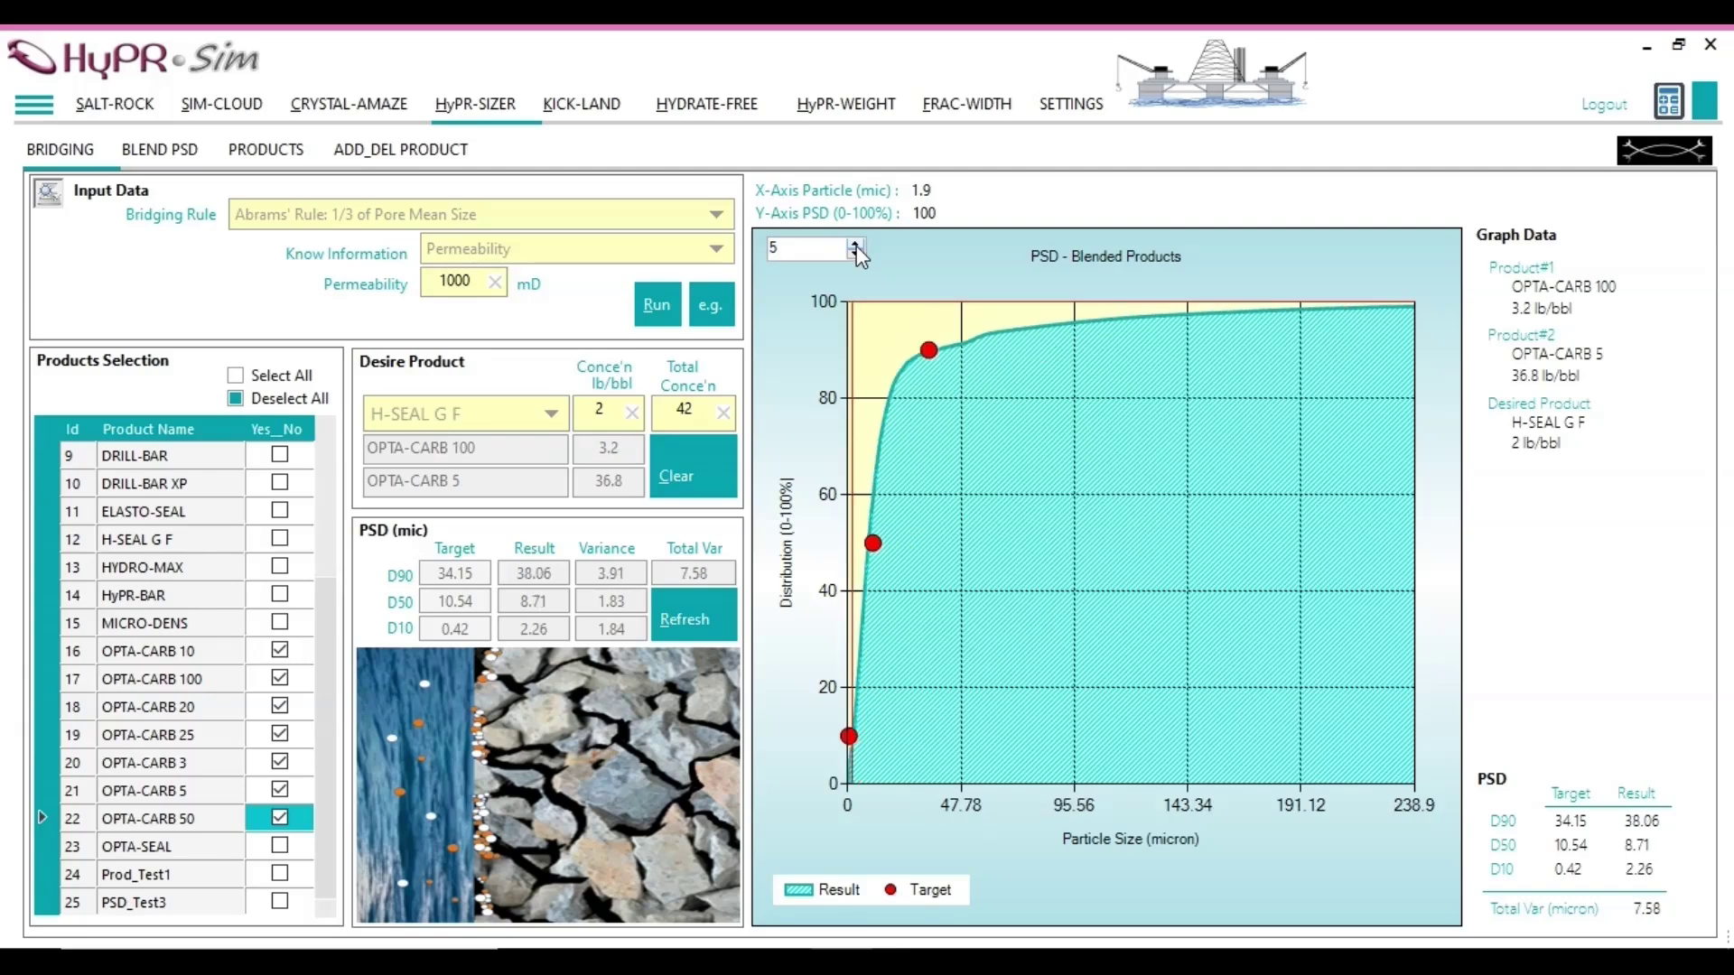
left_click(855, 245)
left_click(856, 244)
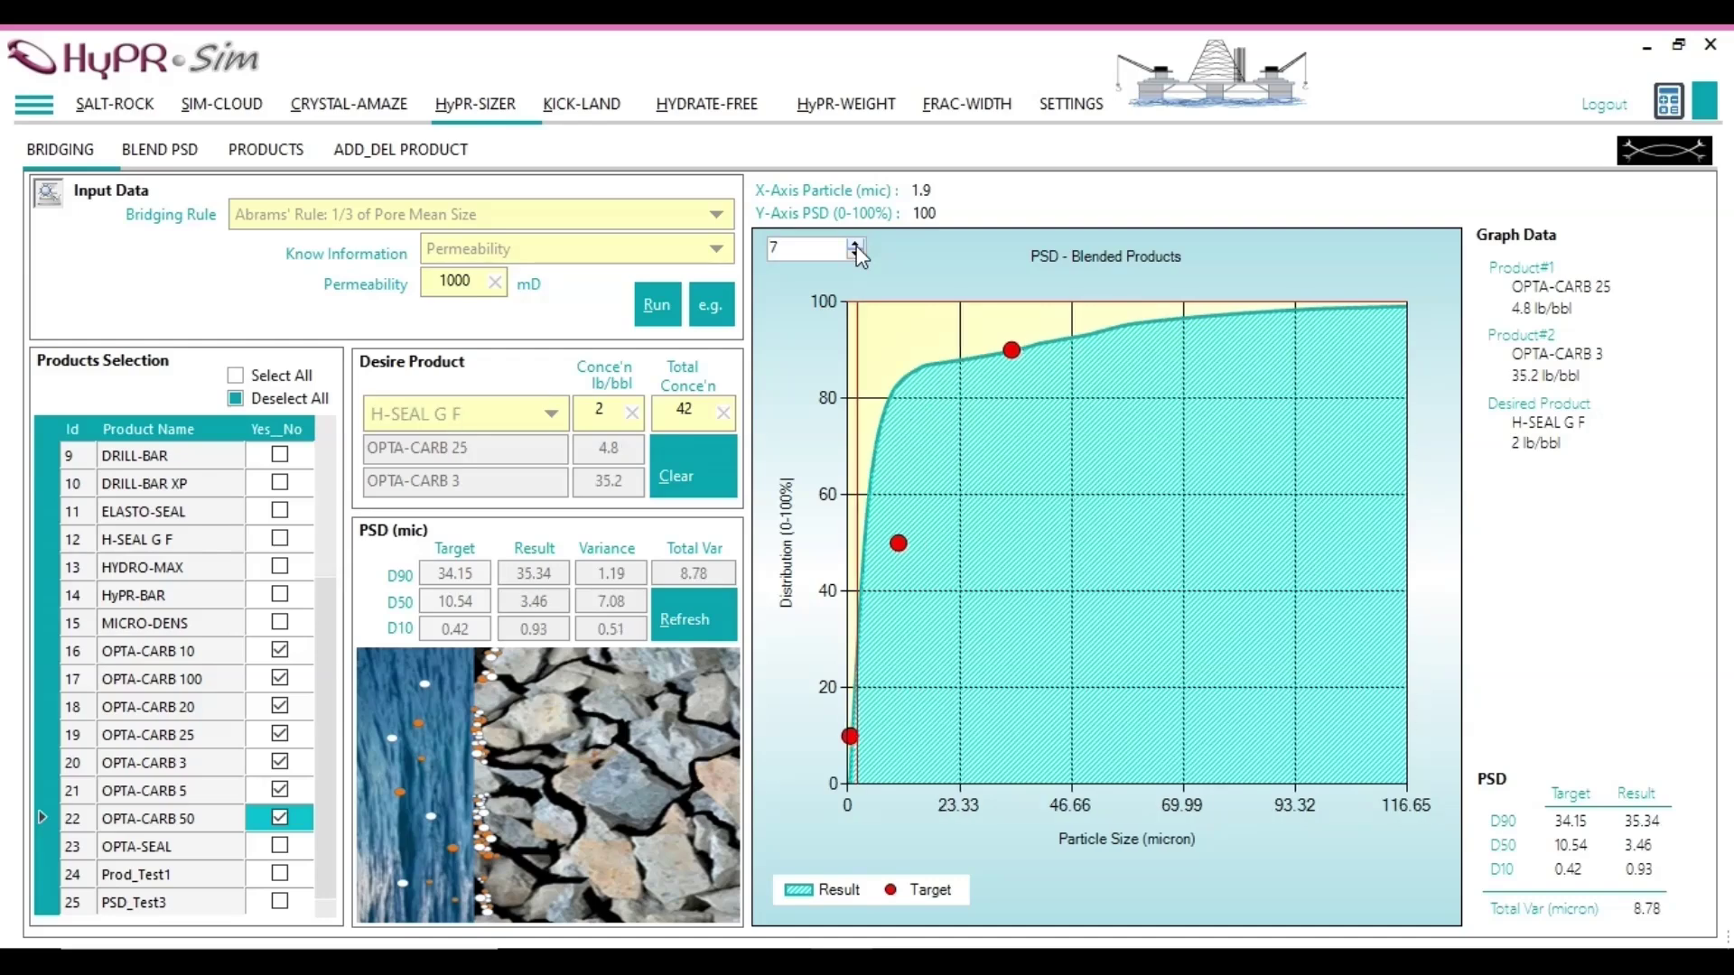
double_click(774, 247)
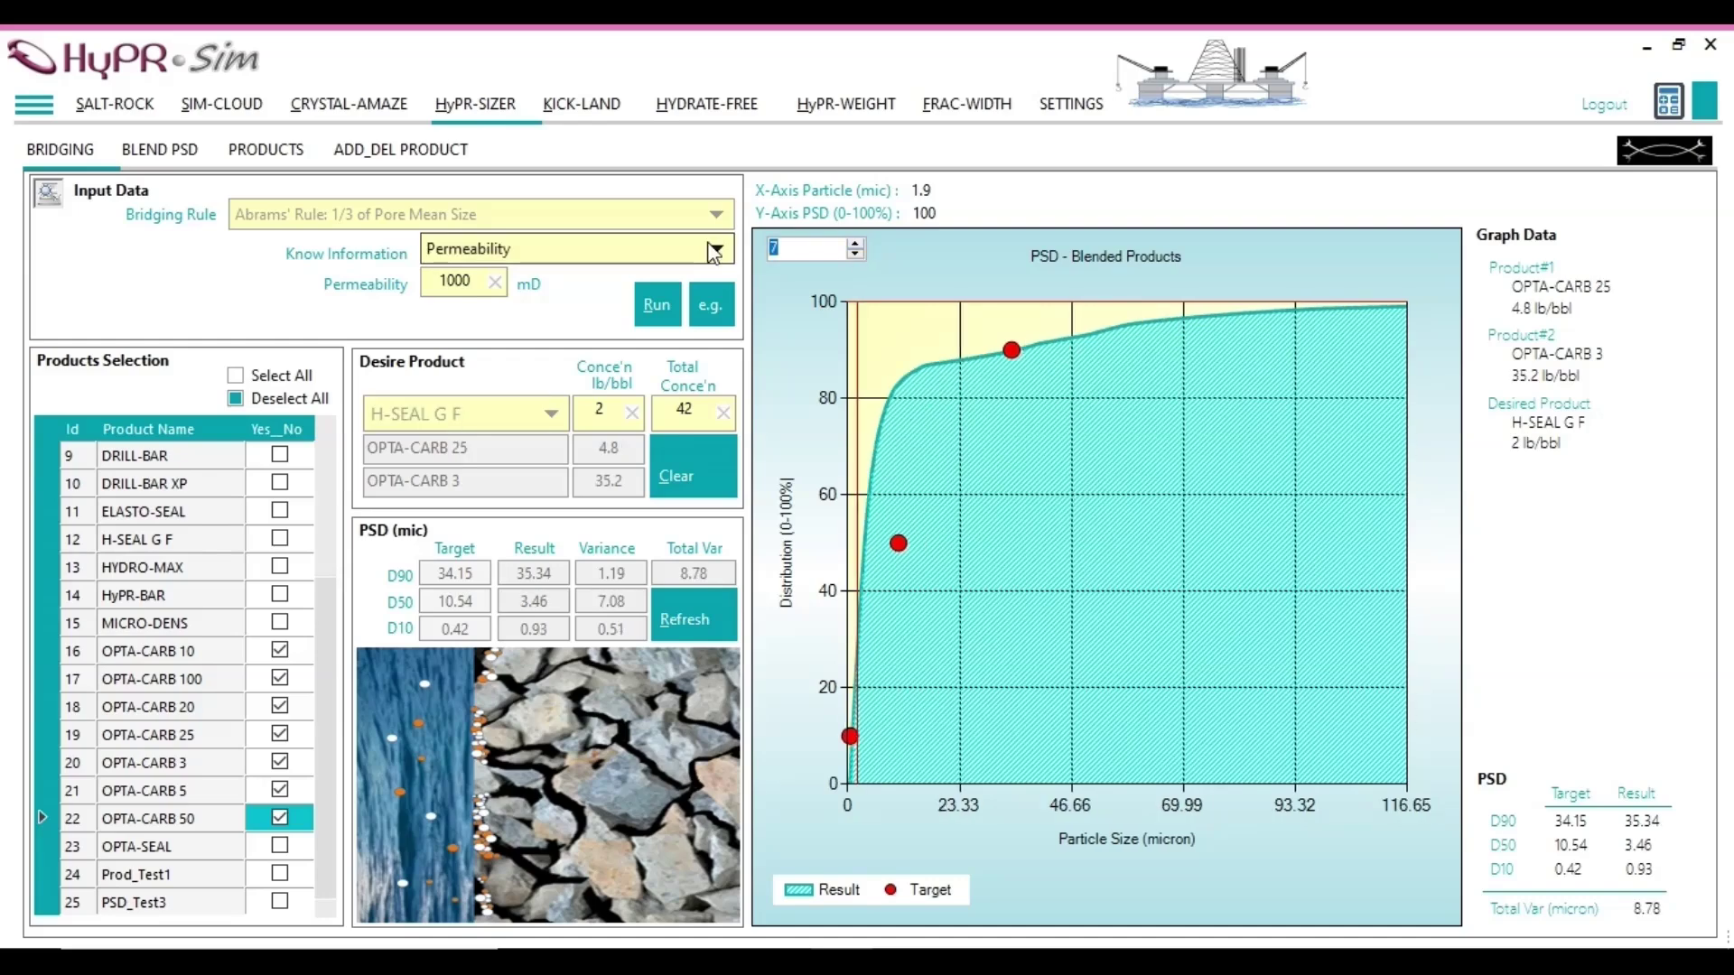
type("1")
key("Return")
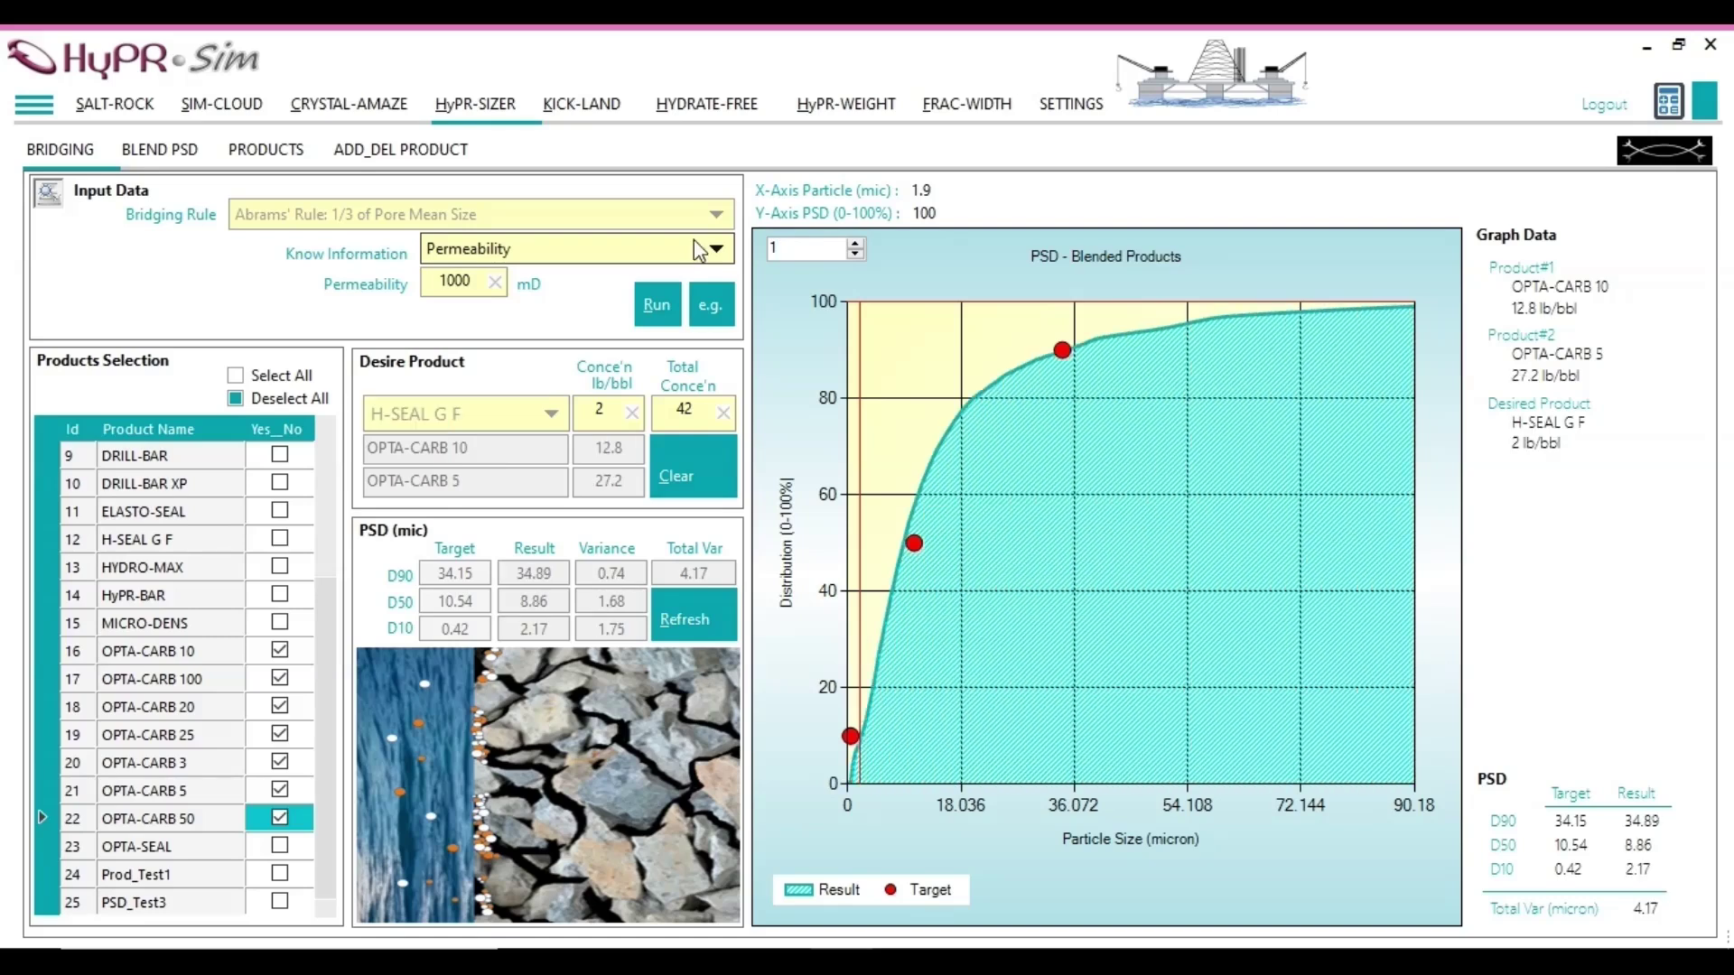
- Generate the bridging report and export it as PDF to Report_HyPR-SIZER.pdf
left_click(49, 203)
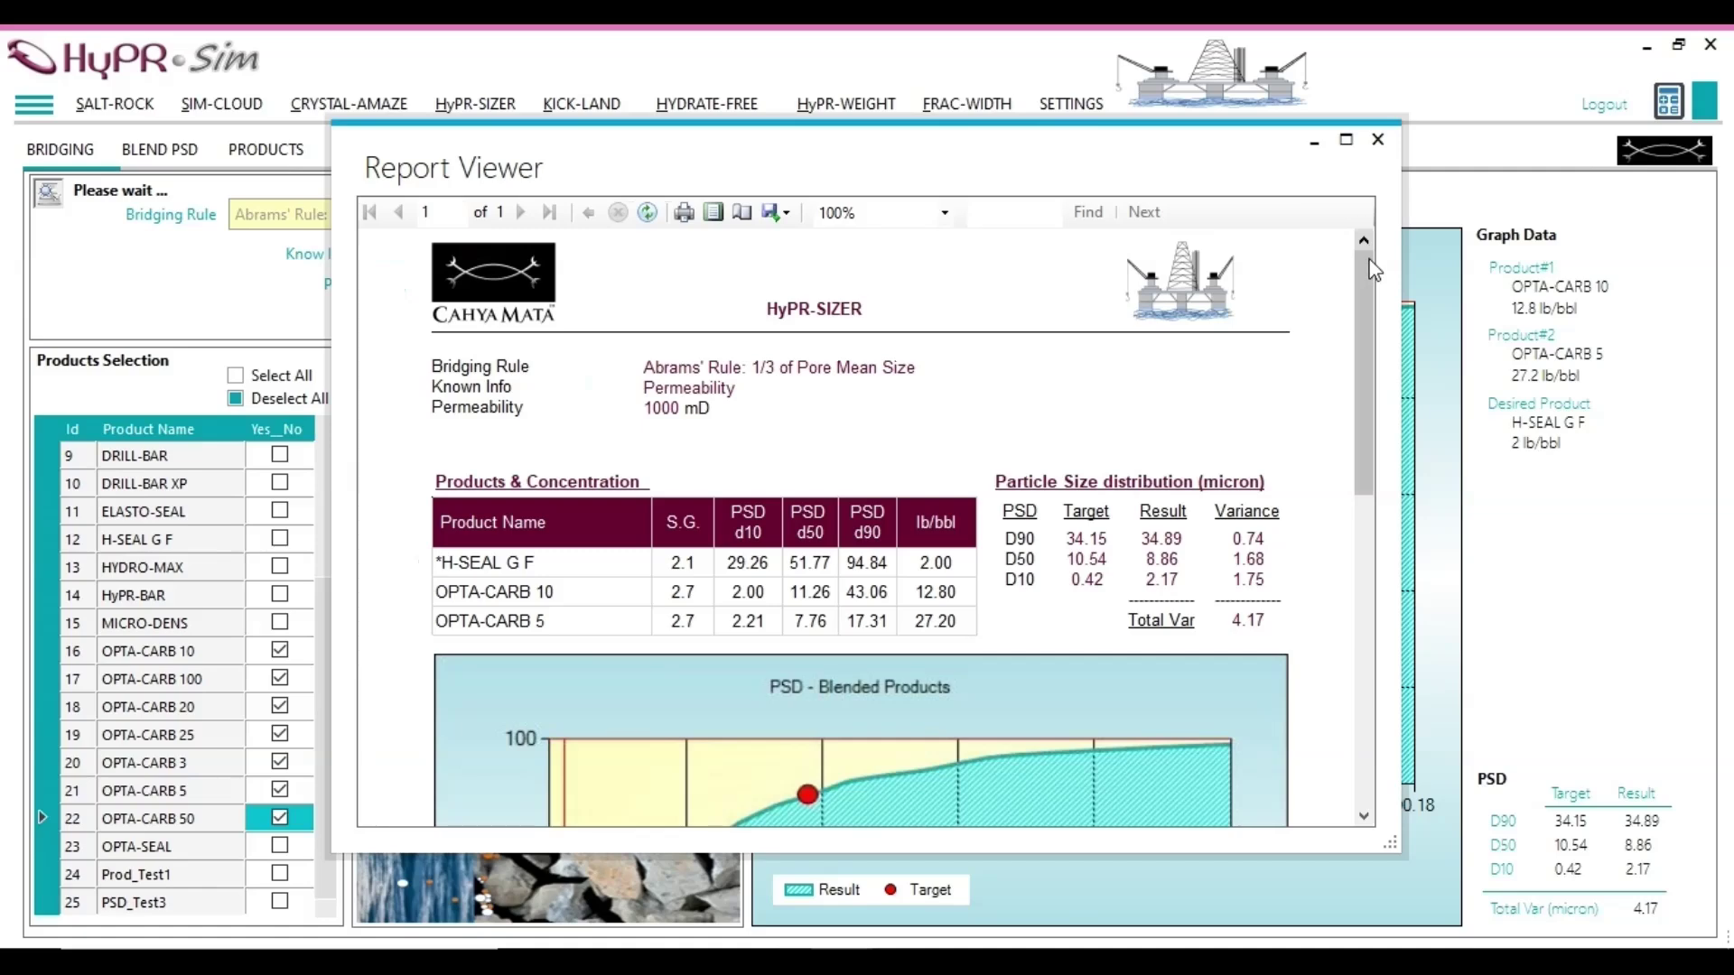
mouse_move(1362, 271)
left_mouse_down()
mouse_move(1342, 535)
mouse_move(1359, 287)
left_mouse_up()
left_click(789, 214)
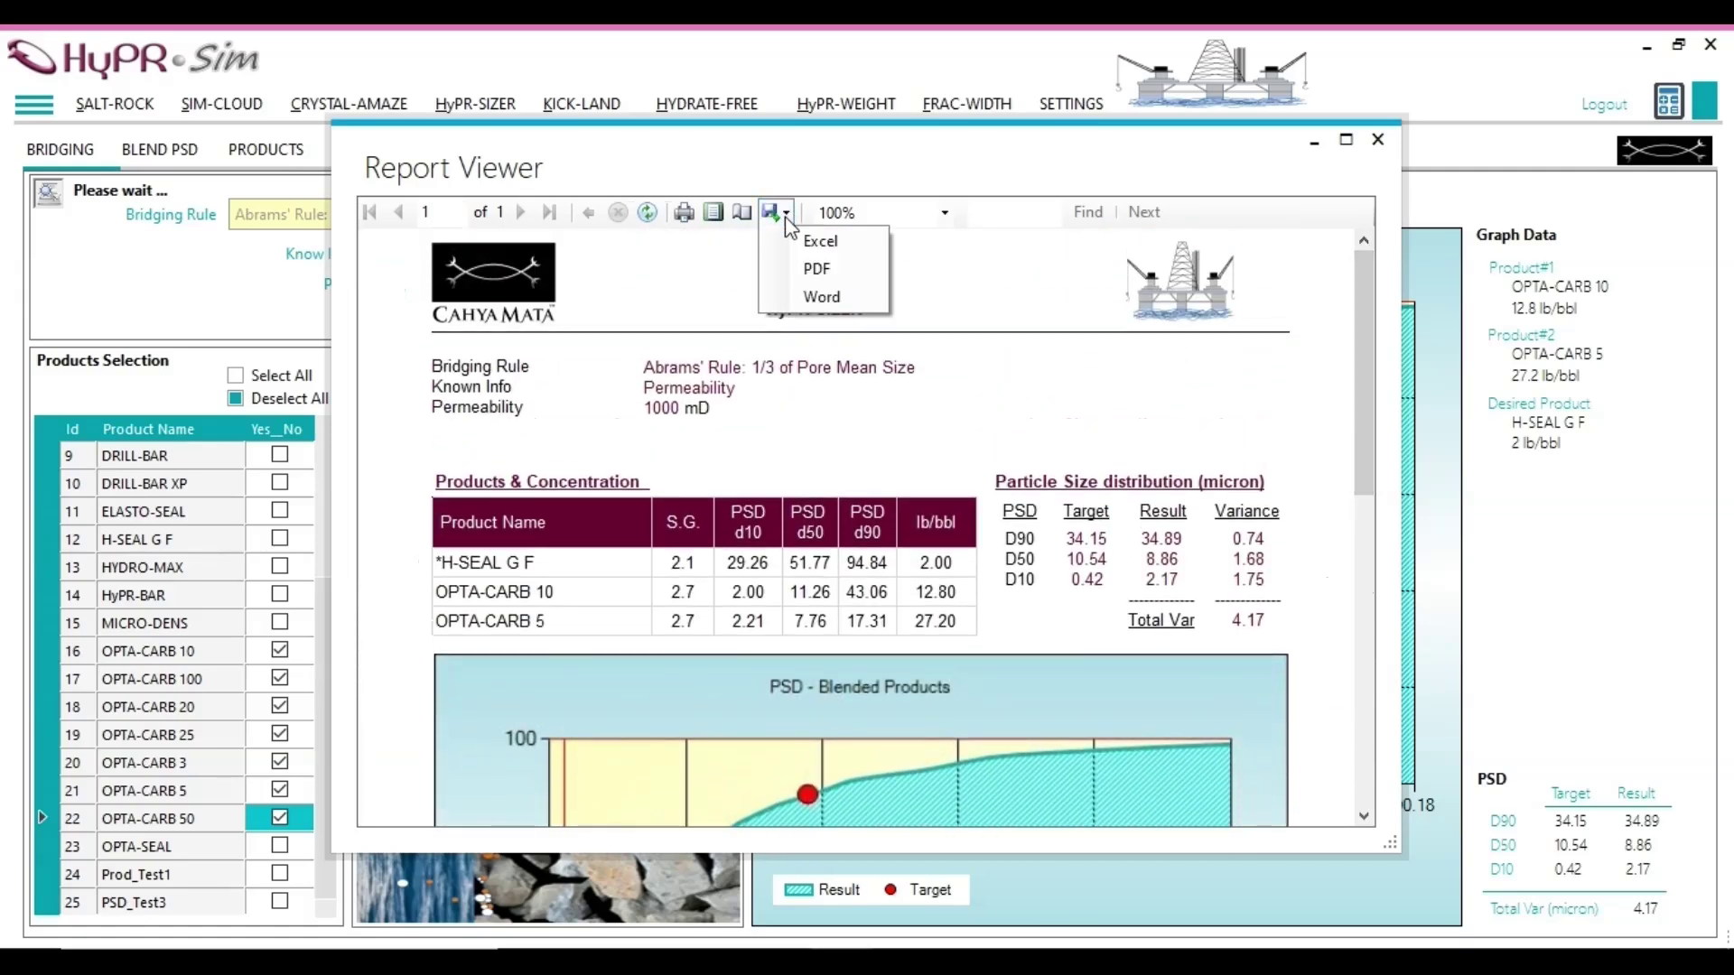
left_click(847, 273)
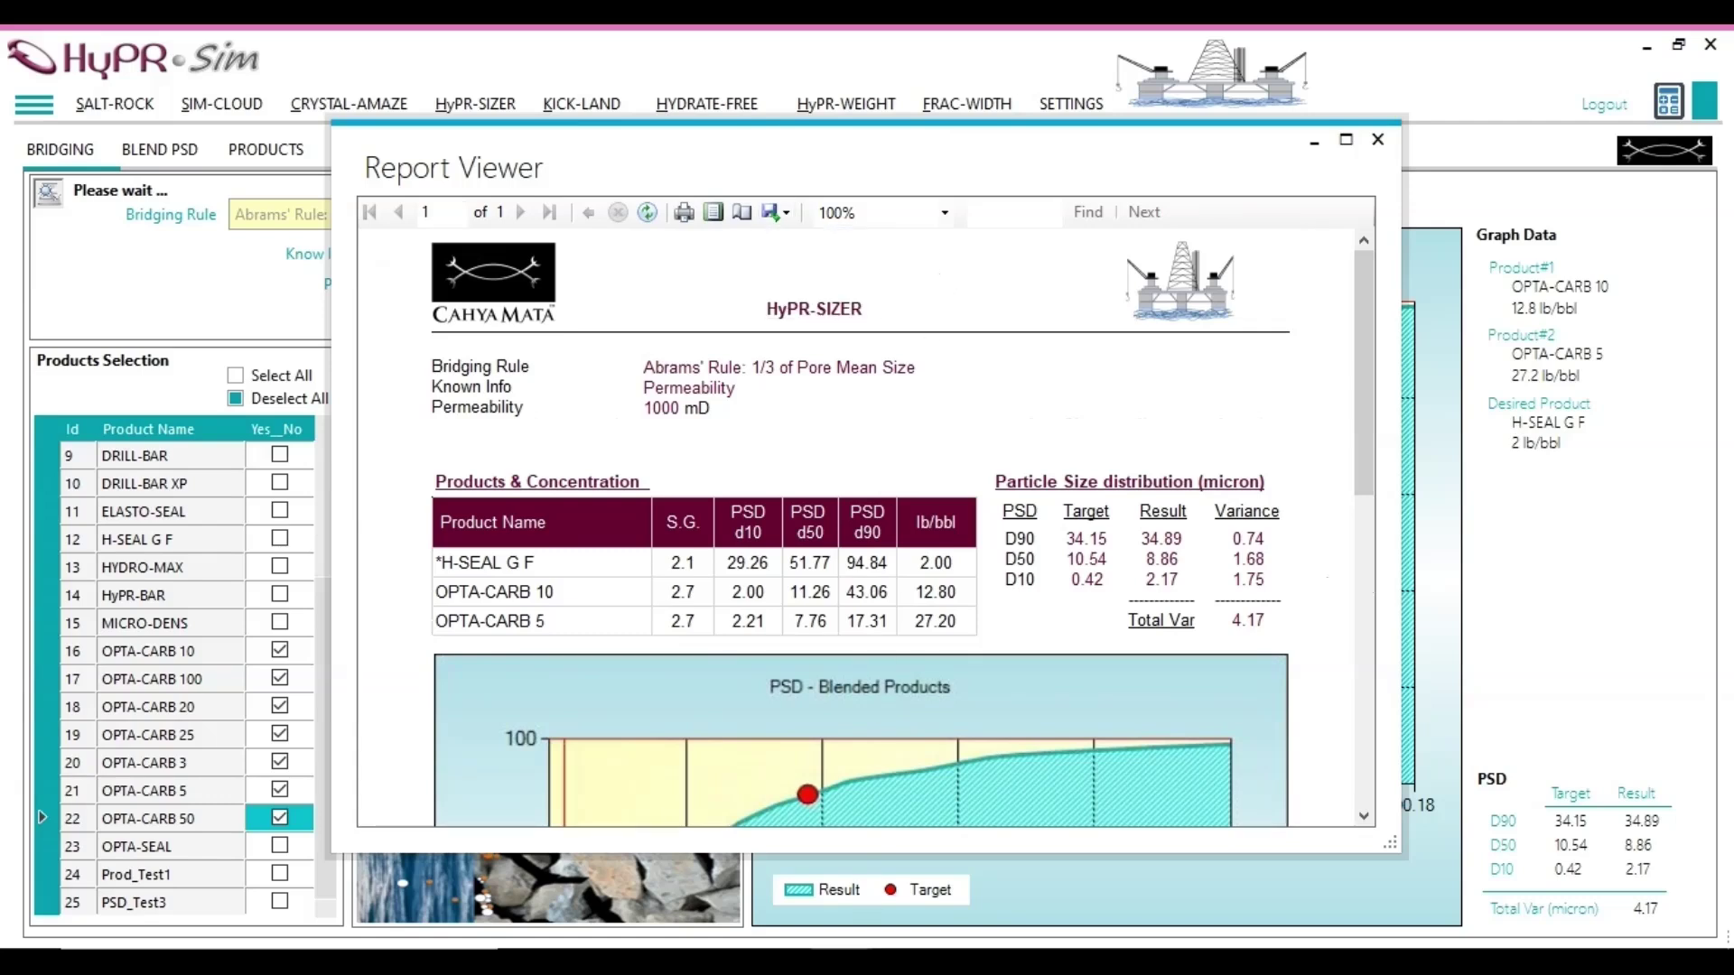
- Open Report_HyPR-SIZER.pdf from the Downloads folder and review it
key("super+e")
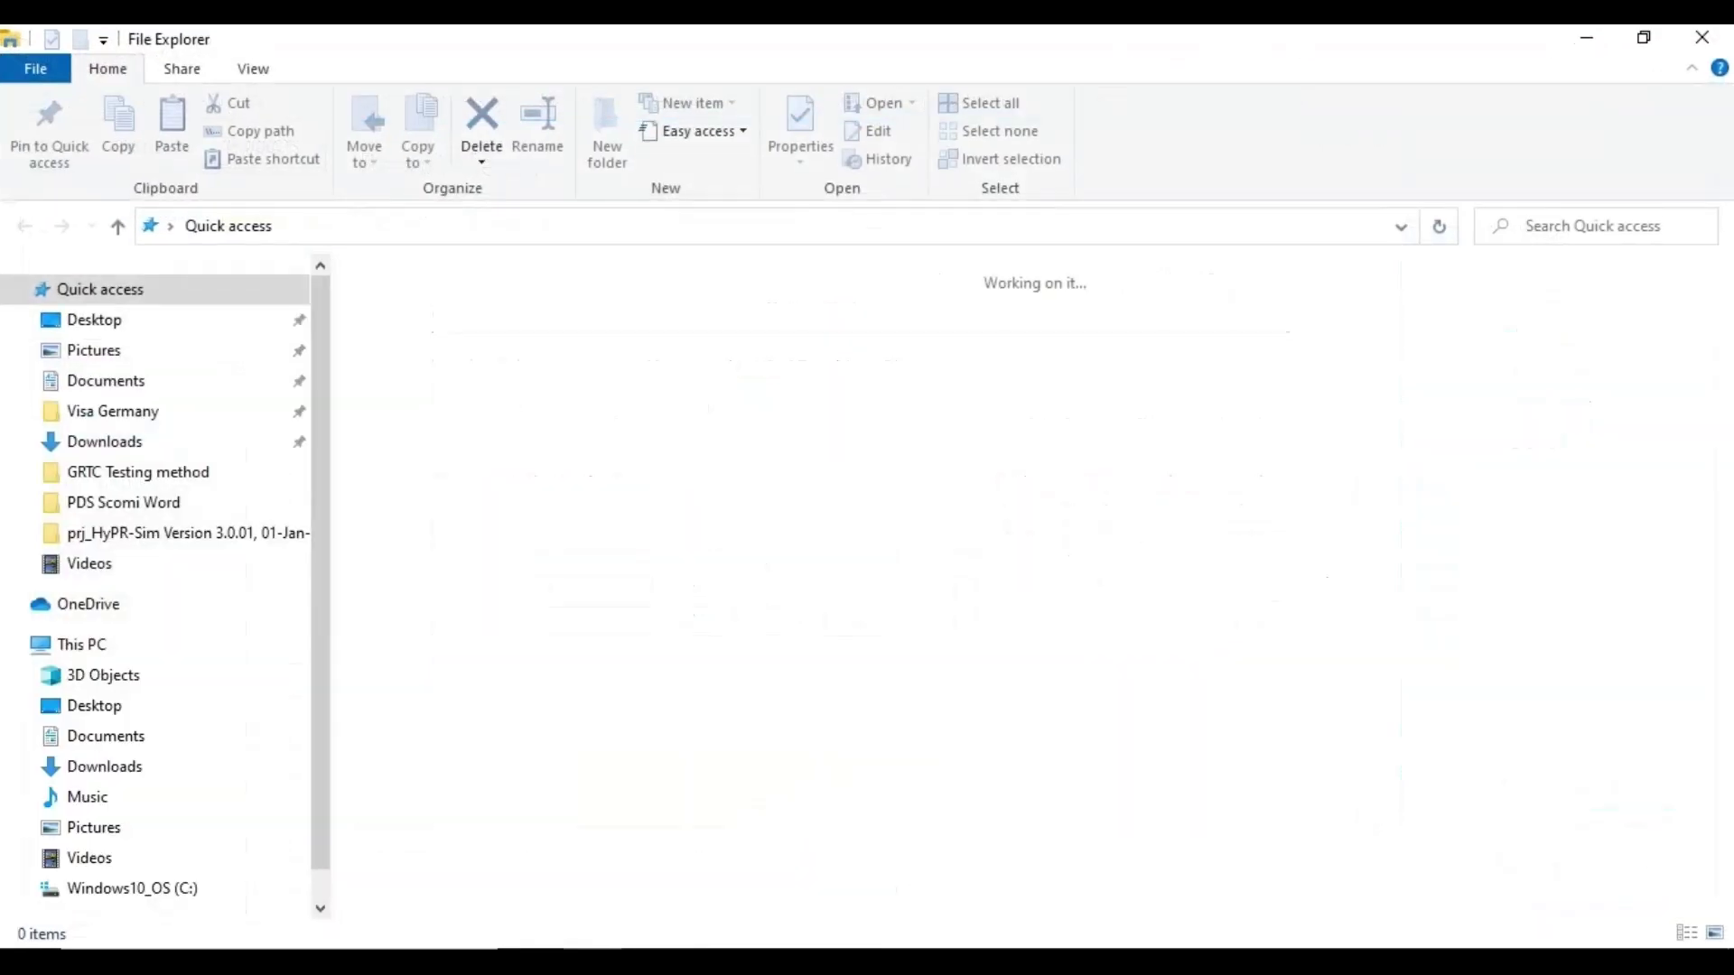
left_click(105, 441)
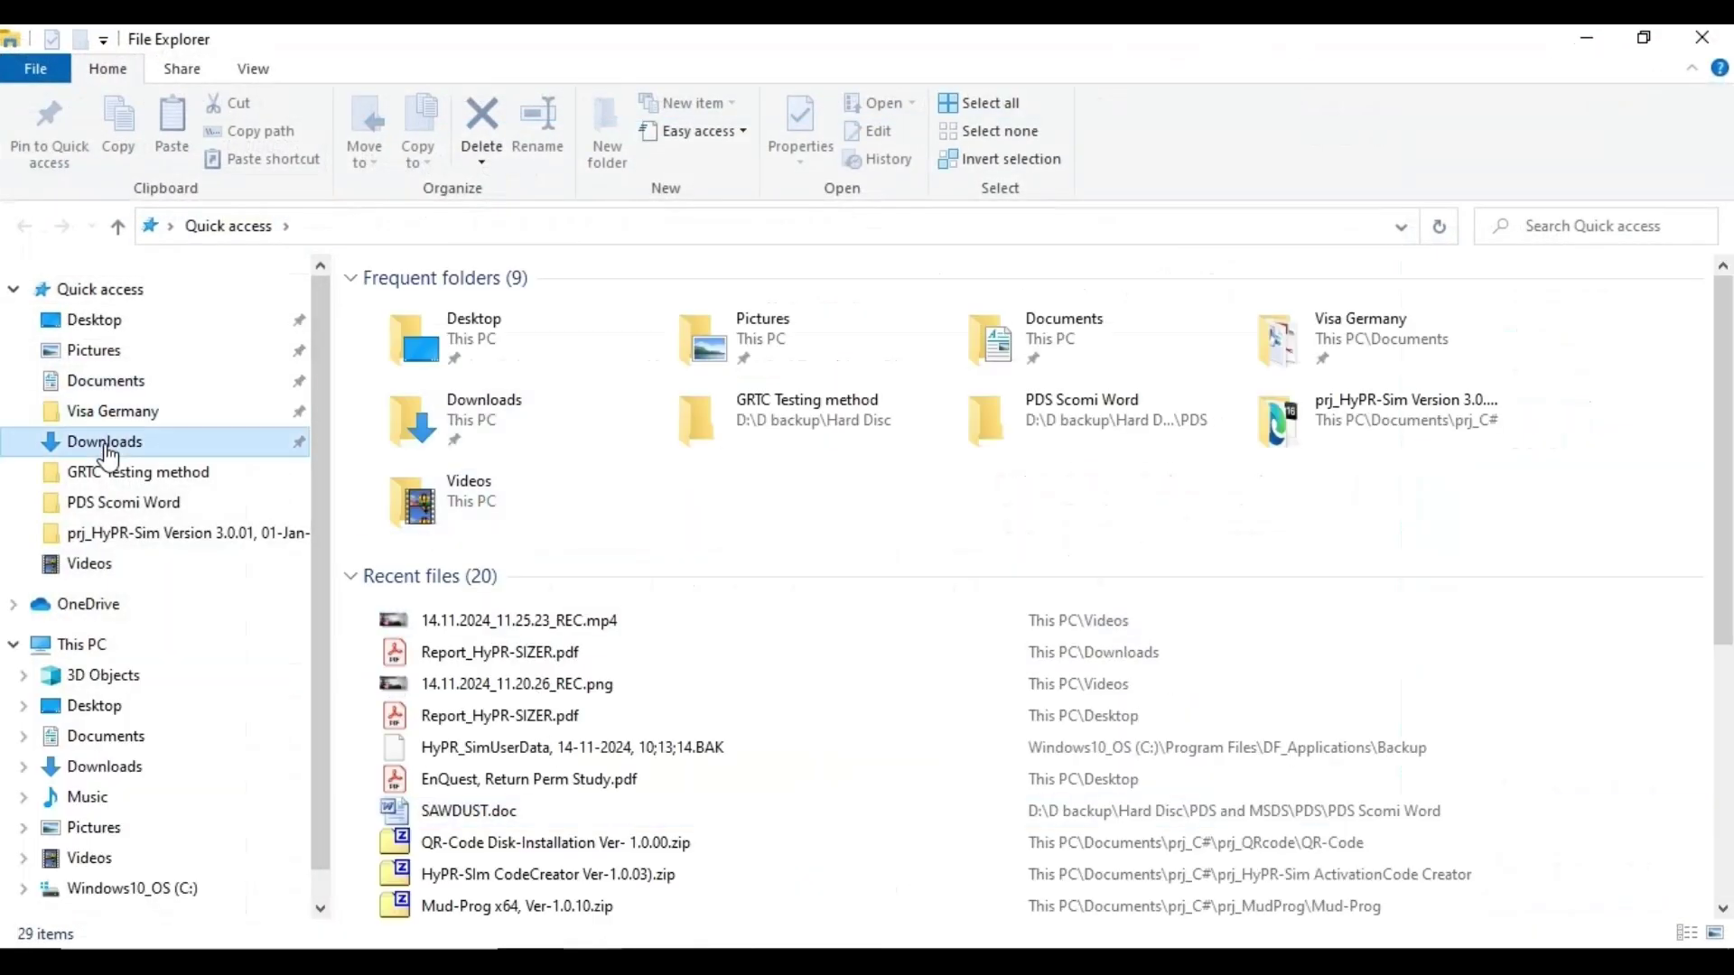
left_click(488, 347)
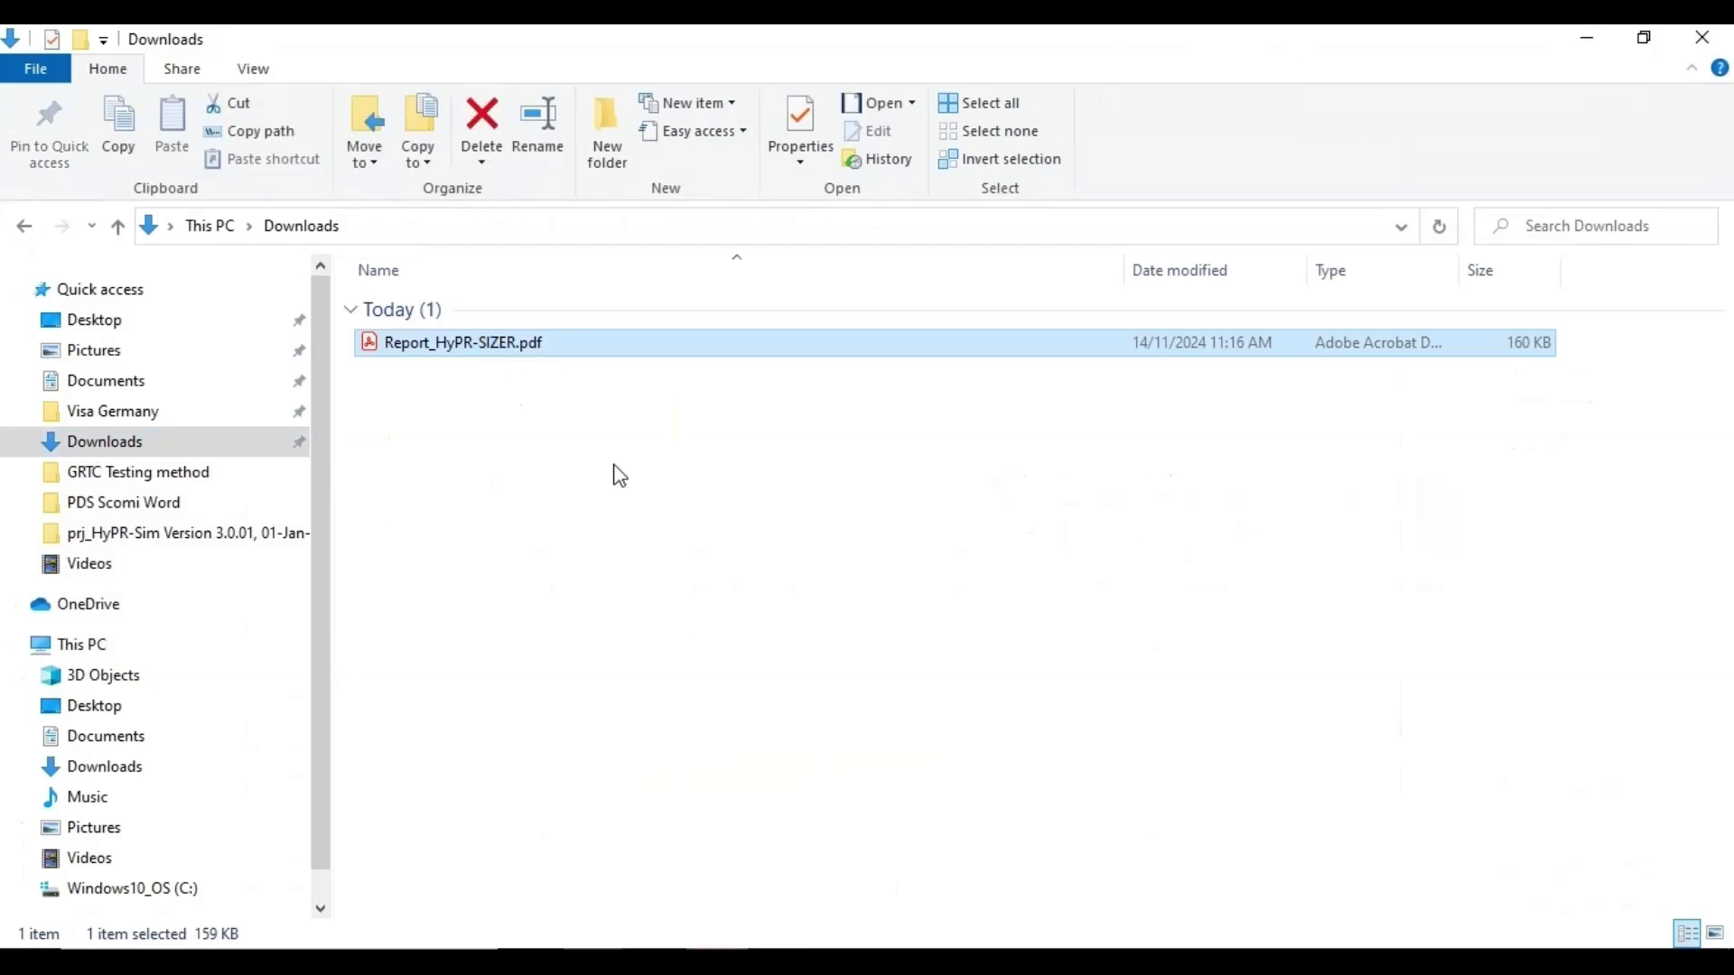
key("Return")
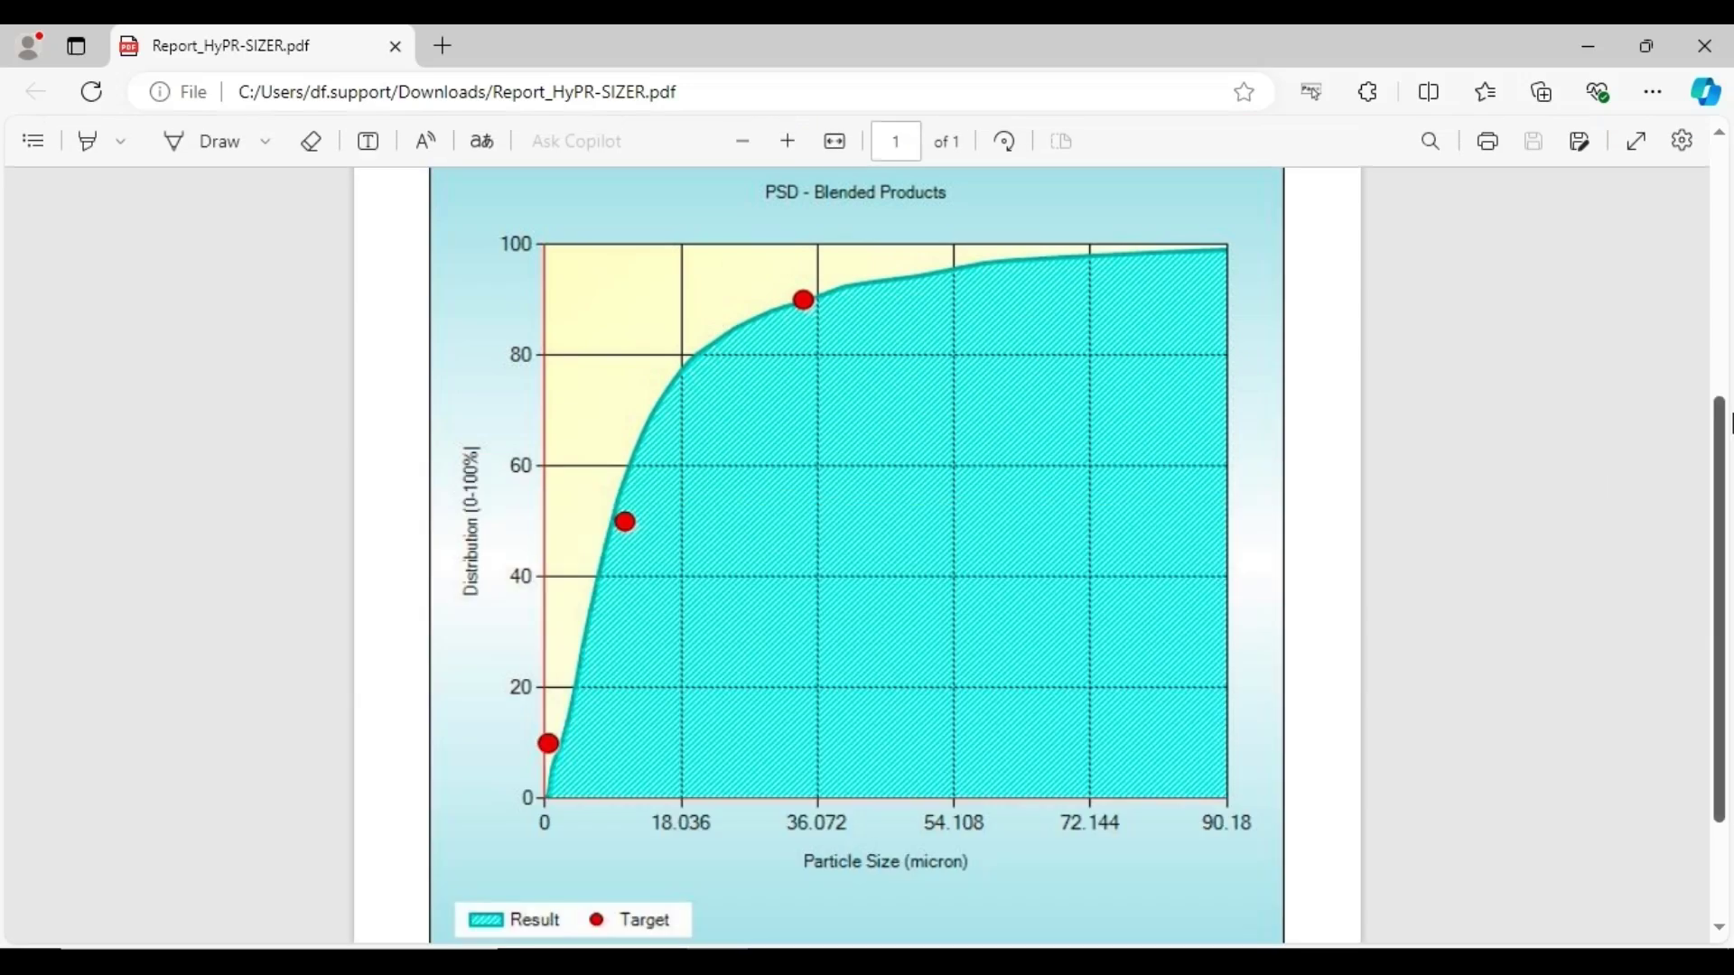
left_click_drag(1722, 434, 1722, 180)
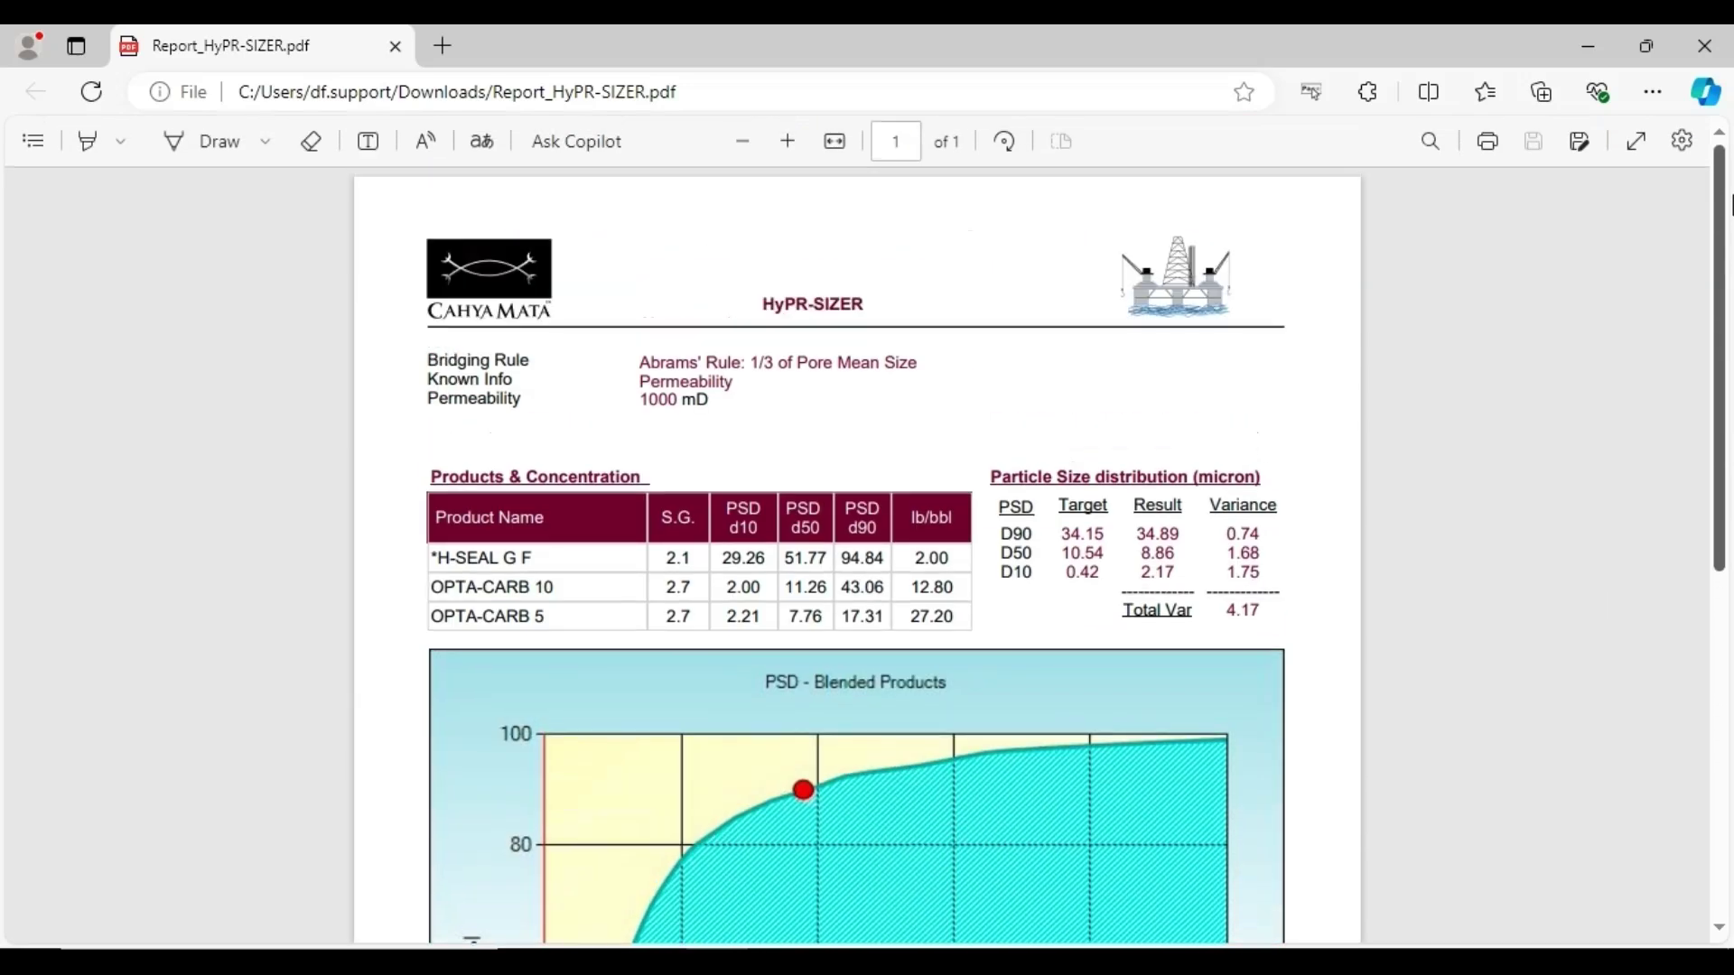
- Close the PDF and the Report Viewer to return to HyPR-Sim's results
left_click(1712, 54)
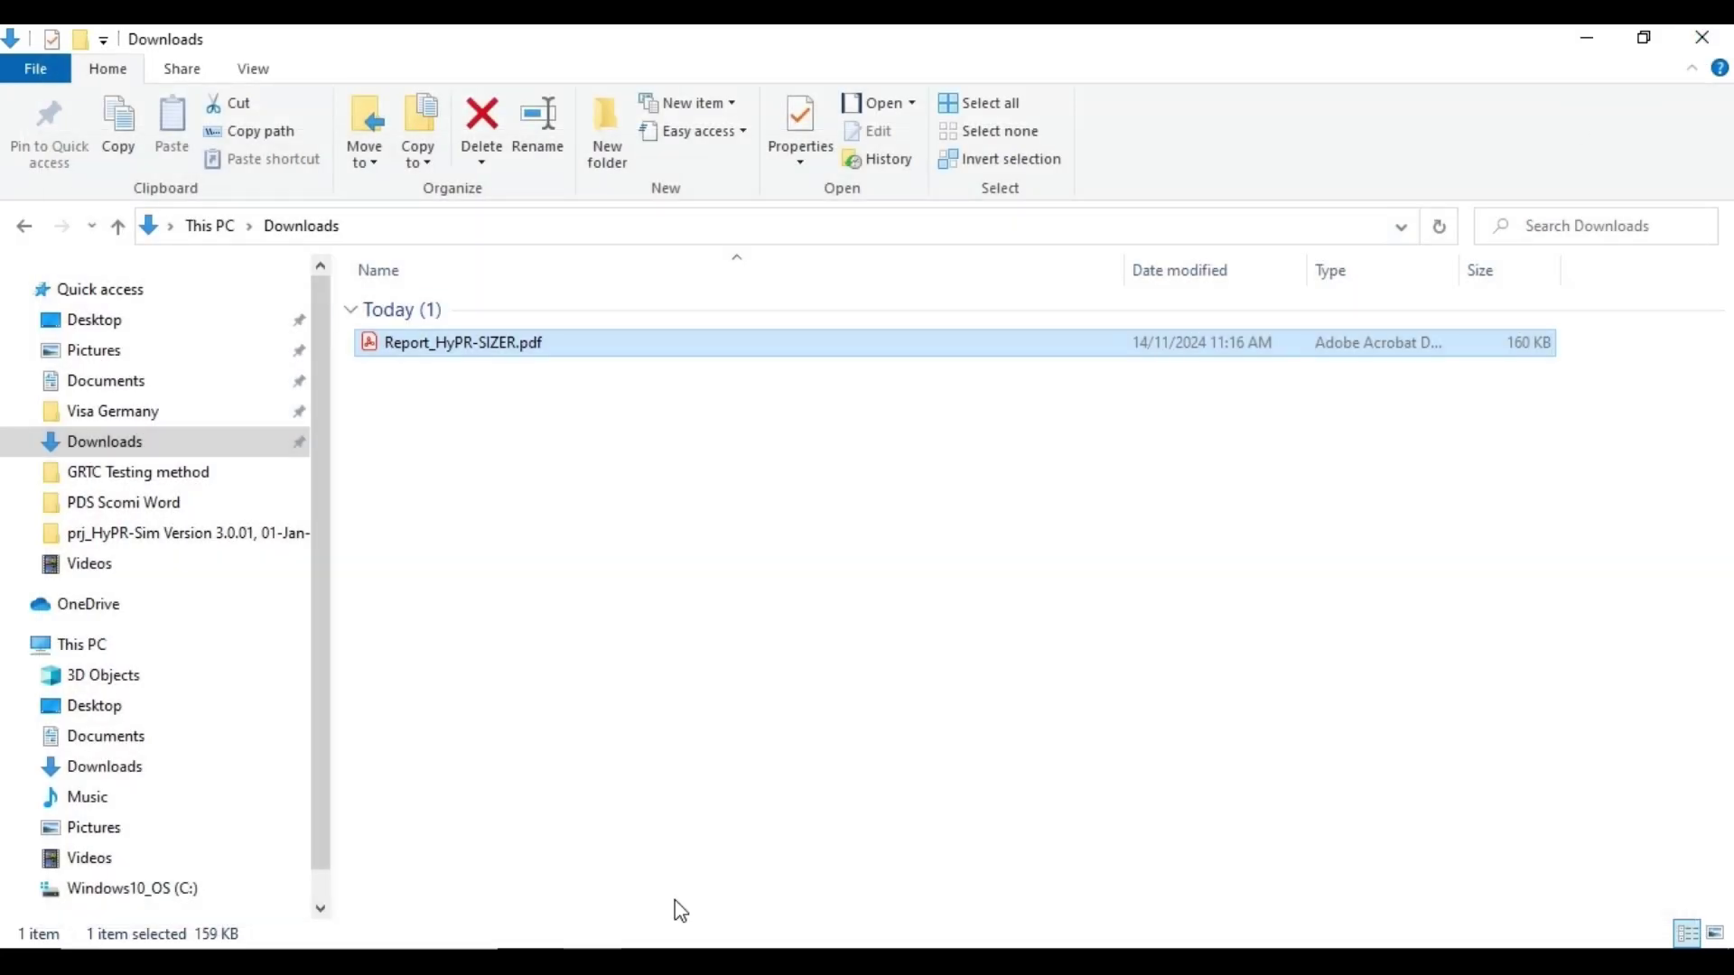
mouse_move(885, 947)
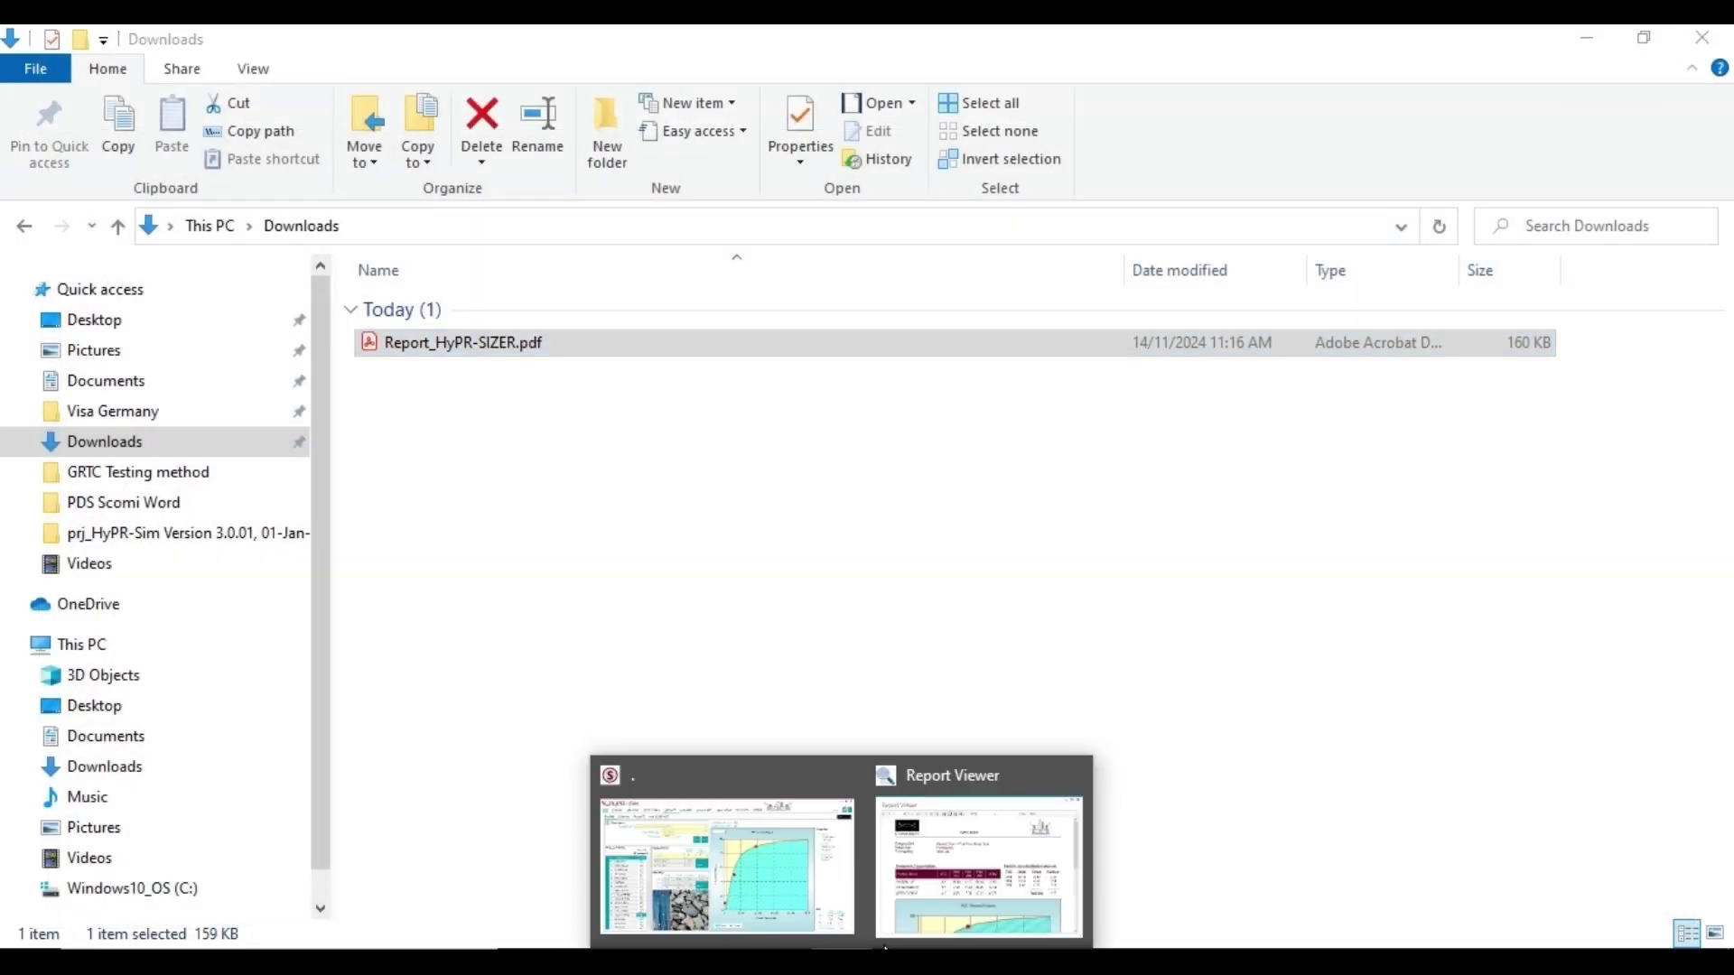
left_click(1028, 894)
left_click(1378, 140)
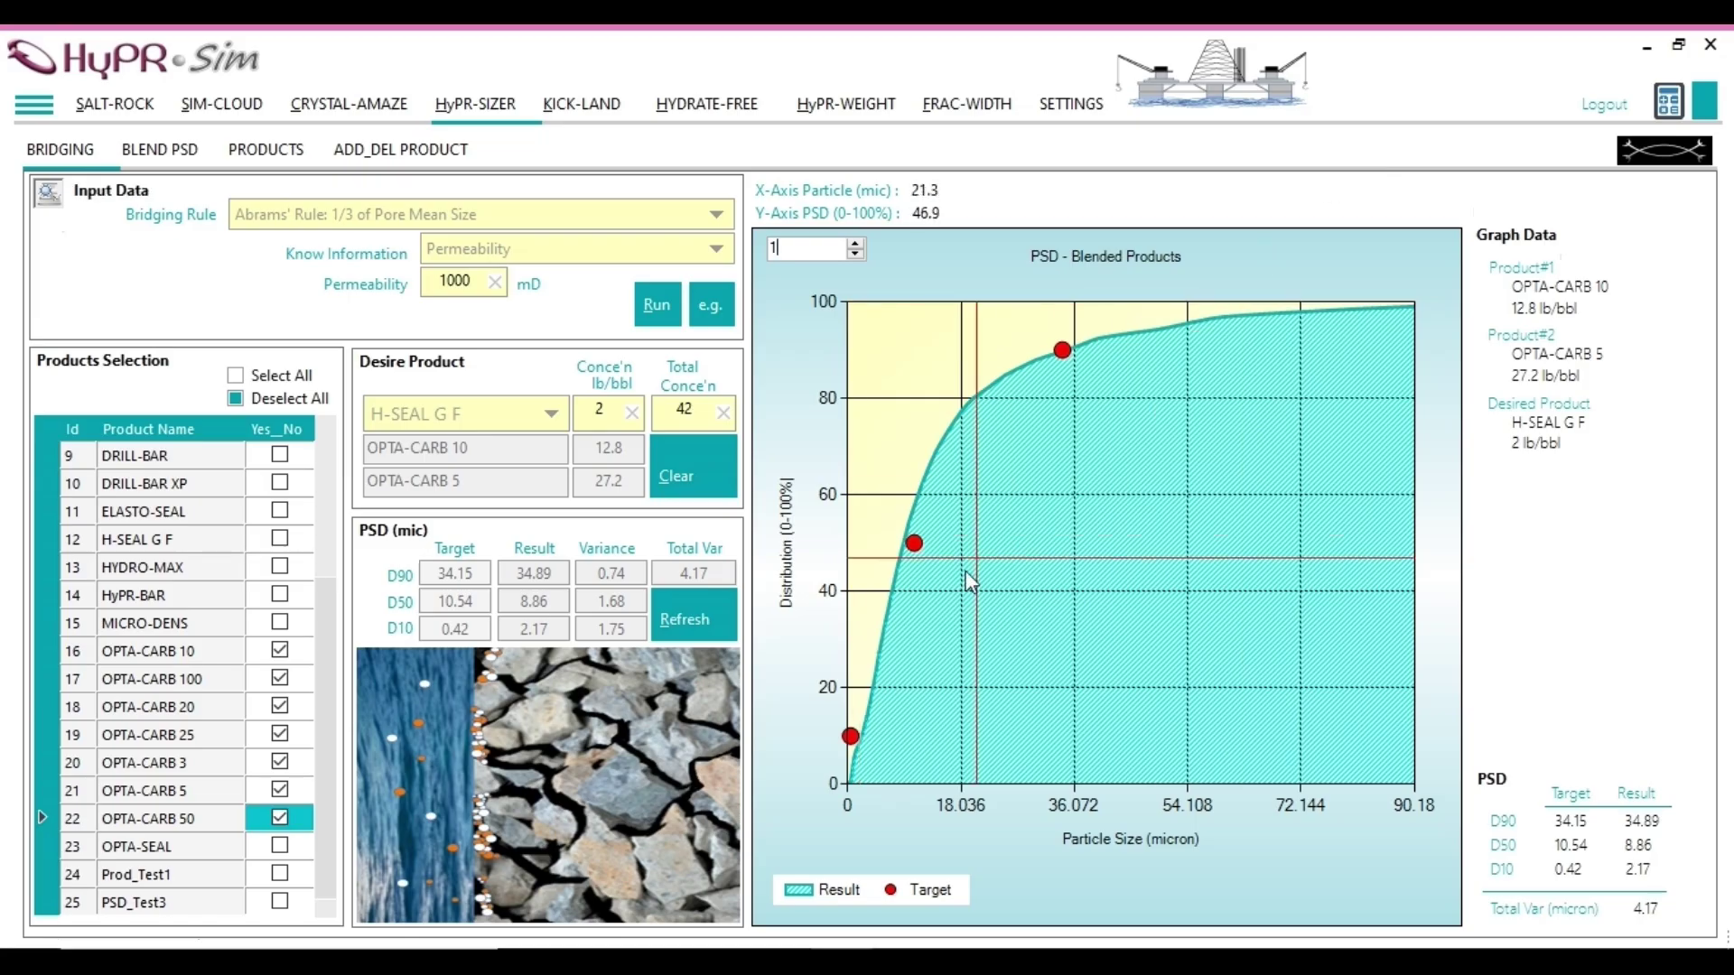